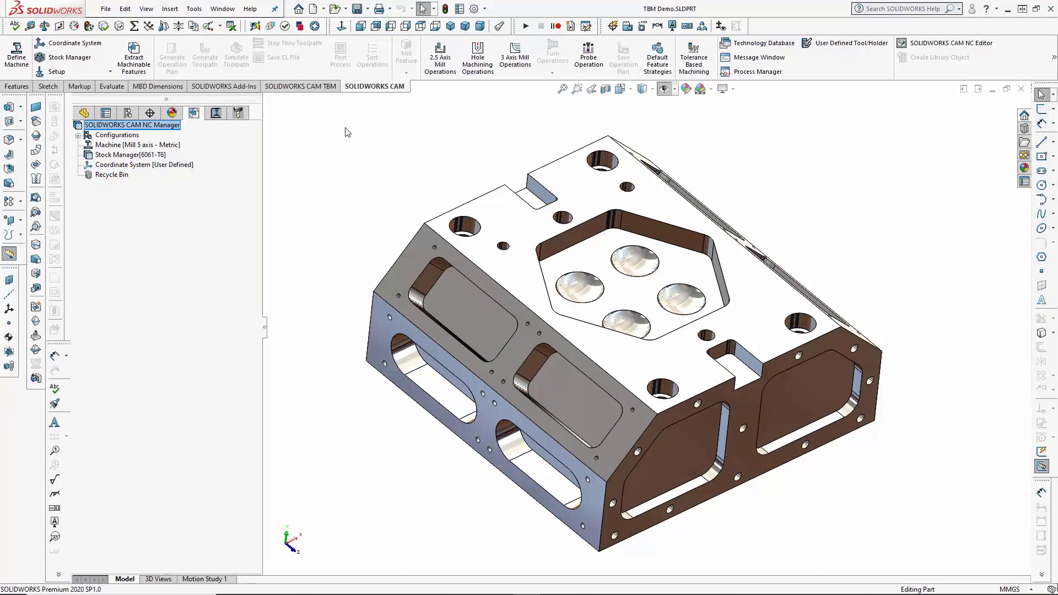
Extract the block's machinable features into seven mill part setups with slots, pockets and hole groups
{"action": "left_click", "coordinate": [134, 60]}
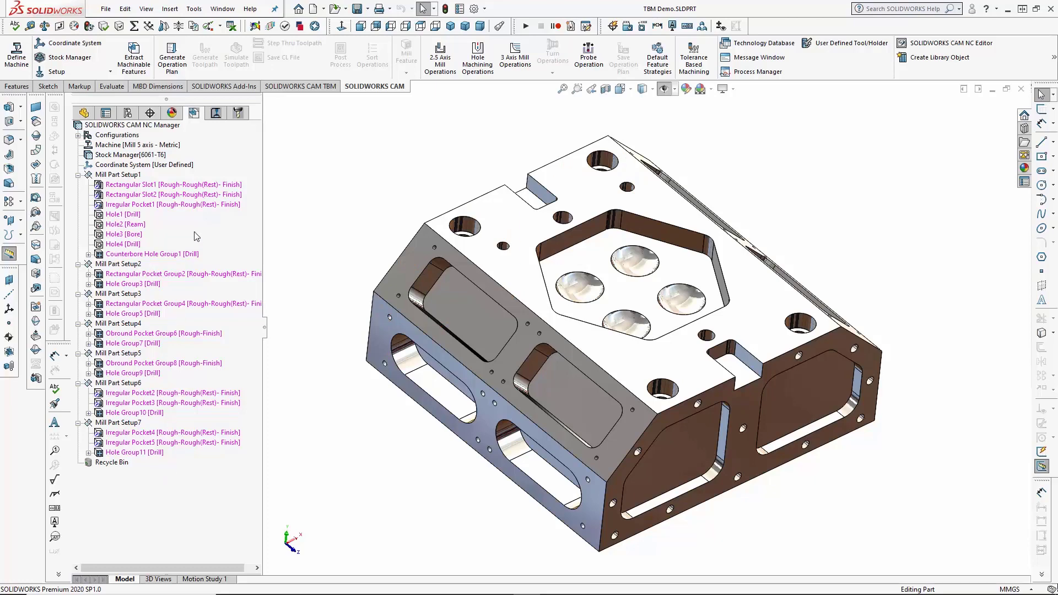
Generate the operation plan with milling, drilling, reaming, boring and countersinking operations and tools per setup
{"action": "left_click", "coordinate": [172, 61]}
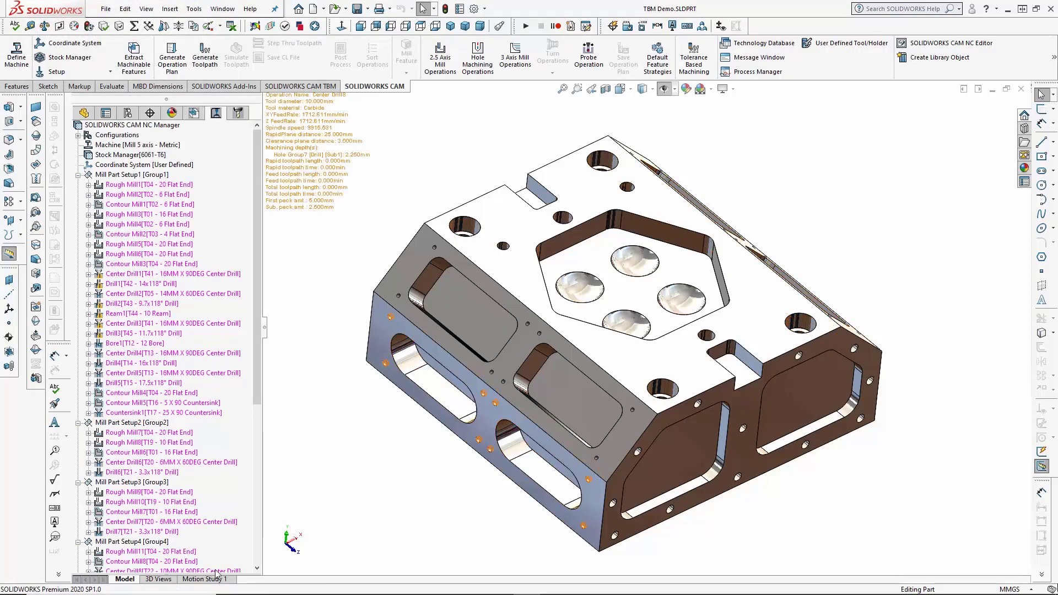
Calculate toolpaths for all operations and display the Rough Mill1 toolpath
{"action": "left_click", "coordinate": [214, 67]}
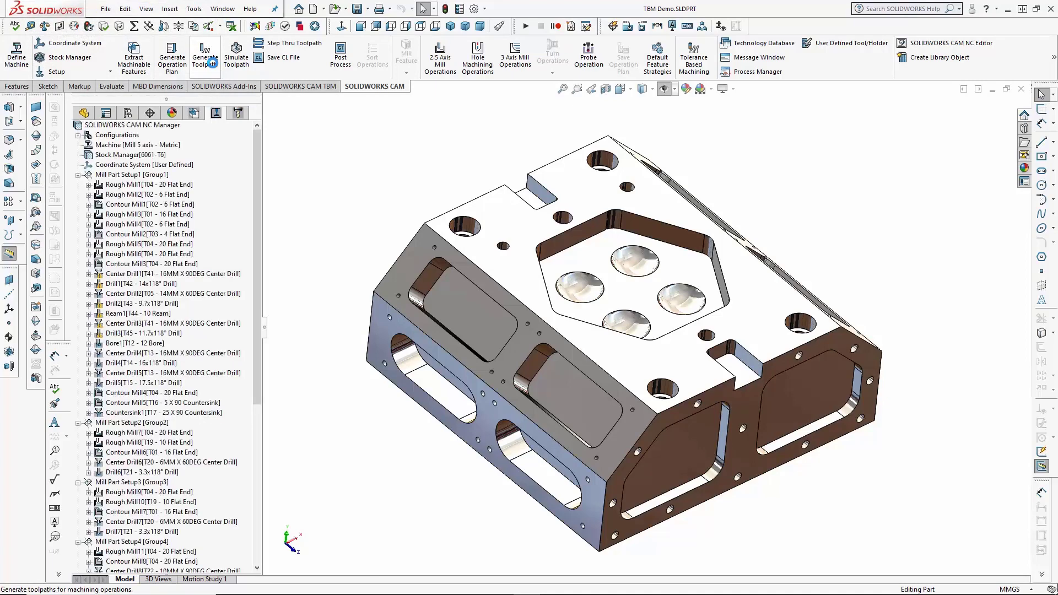
{"action": "mouse_move", "coordinate": [178, 186]}
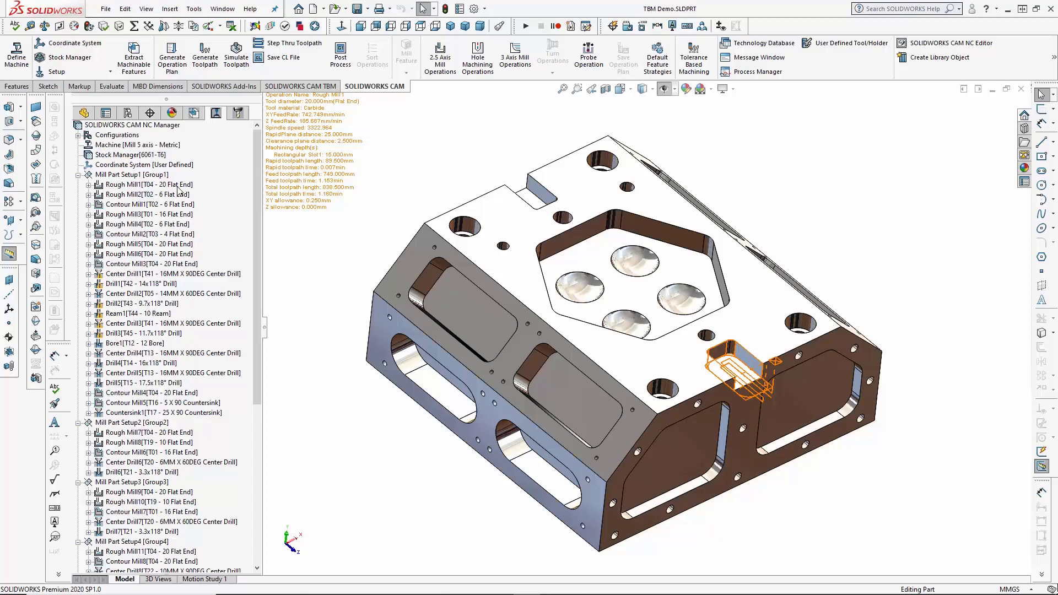
{"action": "left_click", "coordinate": [178, 186]}
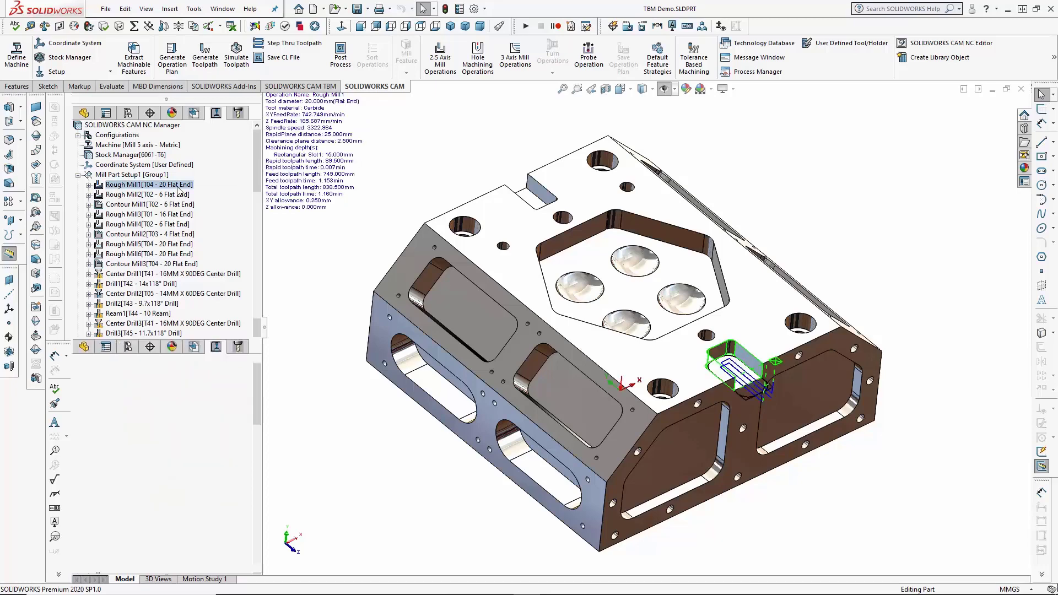
Review Rough Mill1's feeds/speeds, roughing and NC settings, keeping 25mm rapid and 2.5mm clearance planes
{"action": "double_click", "coordinate": [178, 188]}
{"action": "left_click", "coordinate": [72, 190]}
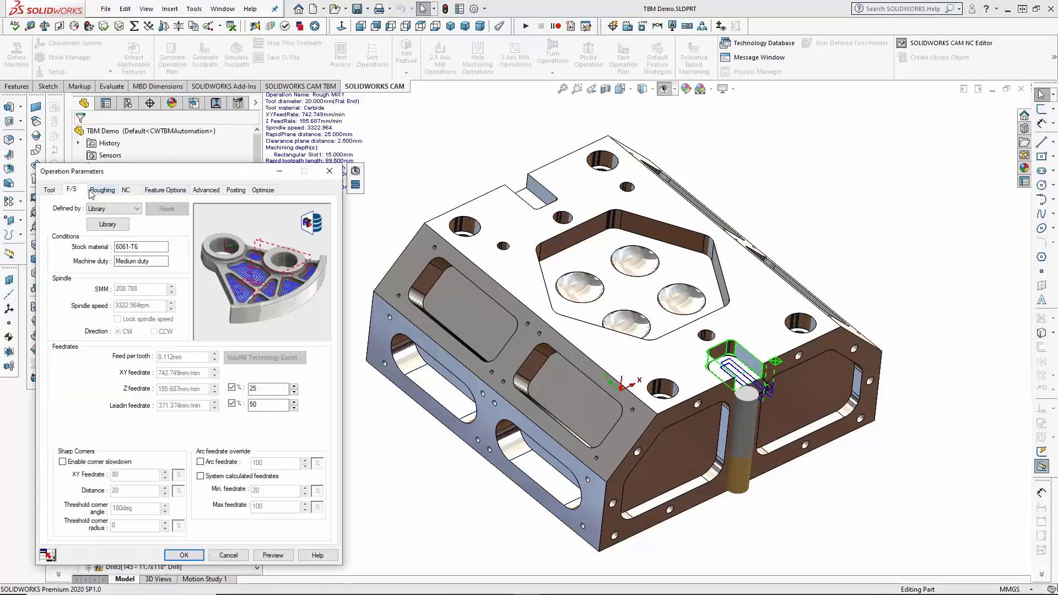
{"action": "left_click", "coordinate": [97, 191]}
{"action": "left_click", "coordinate": [125, 190]}
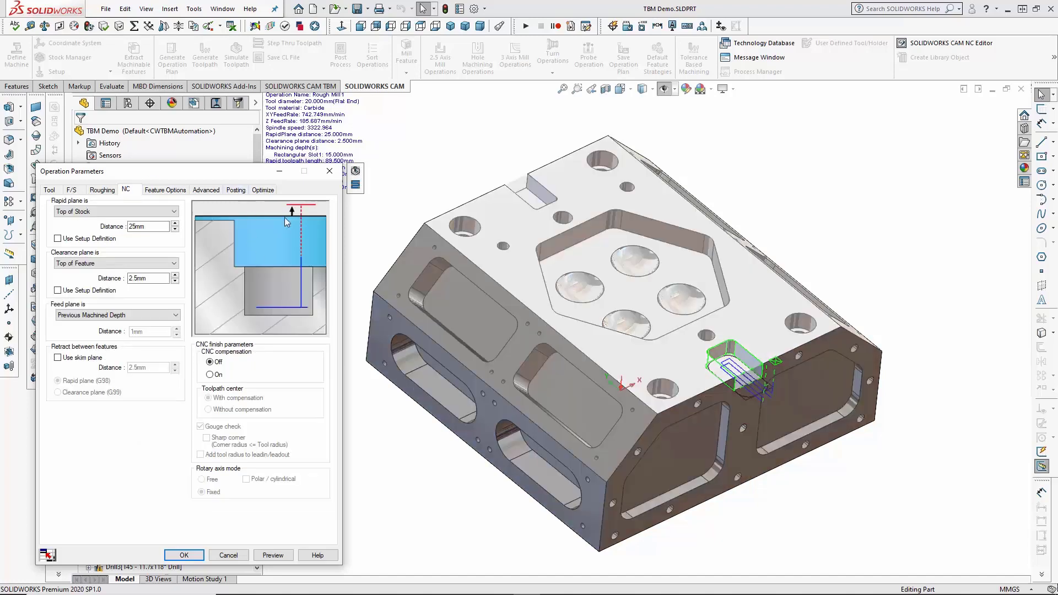
{"action": "left_click", "coordinate": [199, 556]}
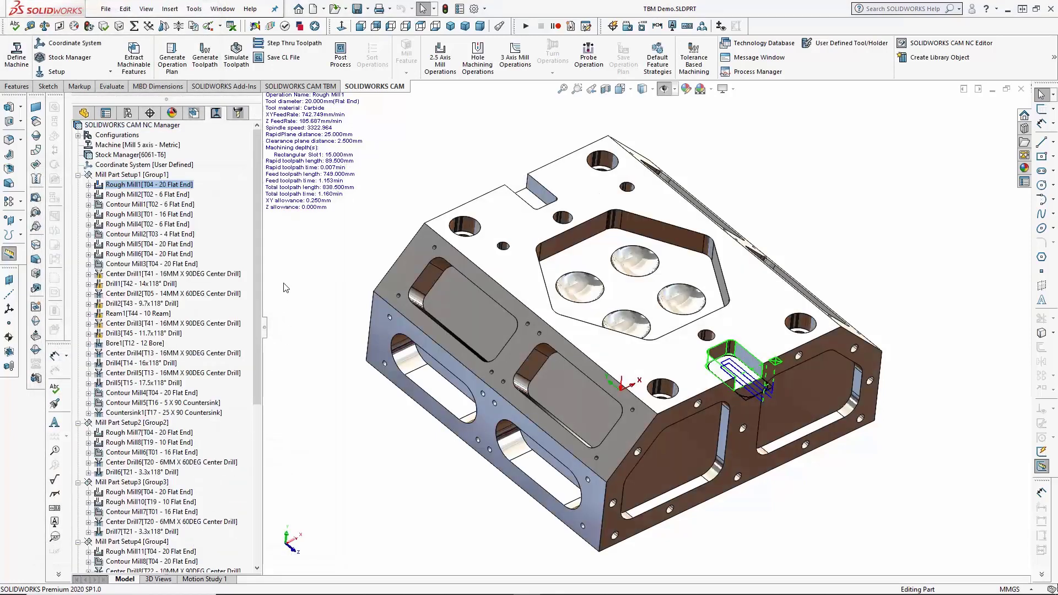
Run the toolpath simulation at maximum speed through to the final Drill11 operation
{"action": "left_click", "coordinate": [236, 55]}
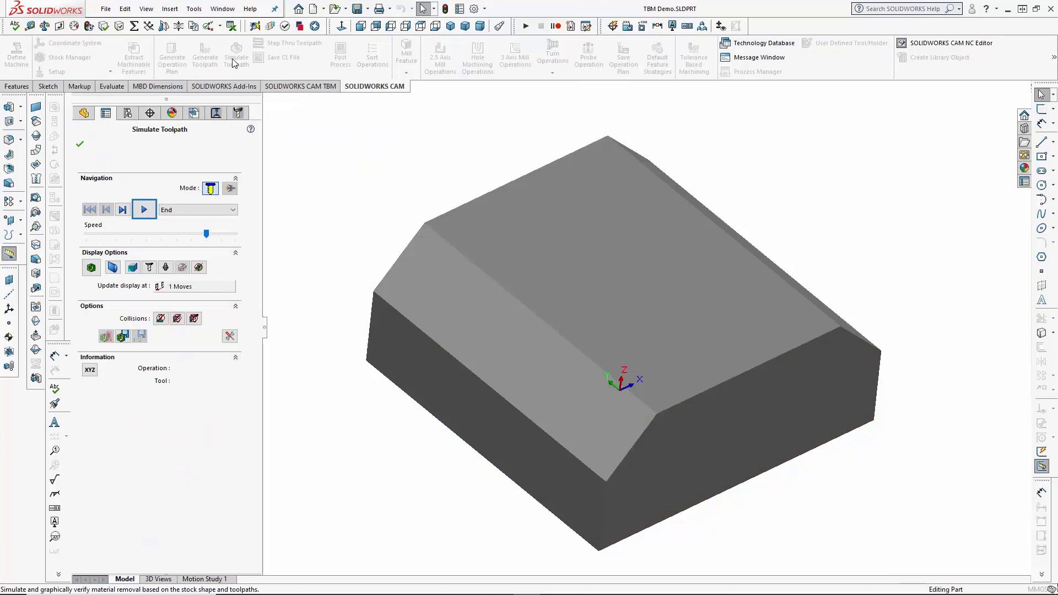
{"action": "left_click", "coordinate": [145, 212]}
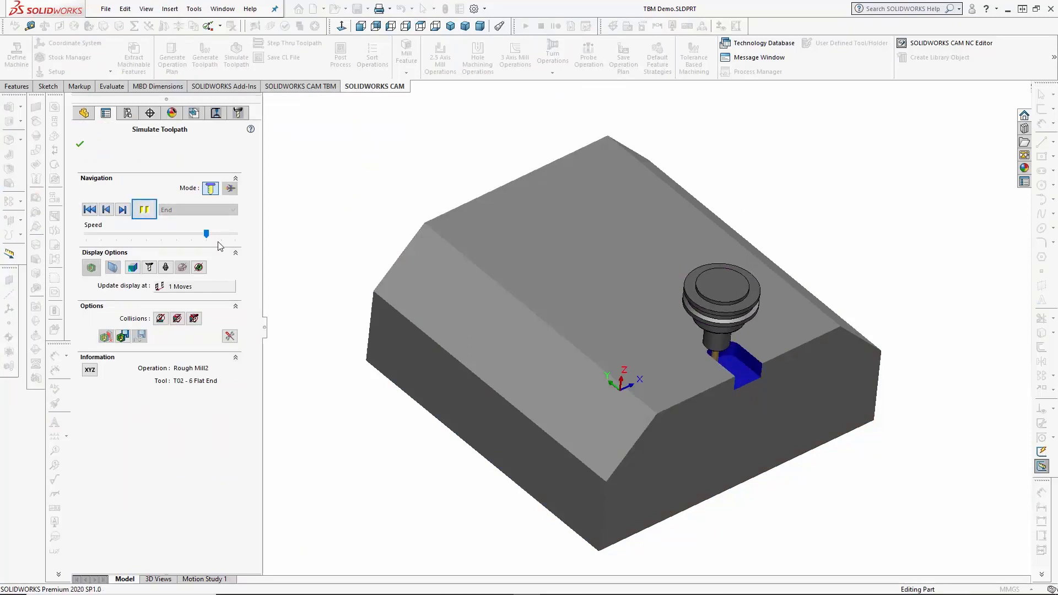
{"action": "left_click_drag", "start_coordinate": [208, 233], "coordinate": [237, 234]}
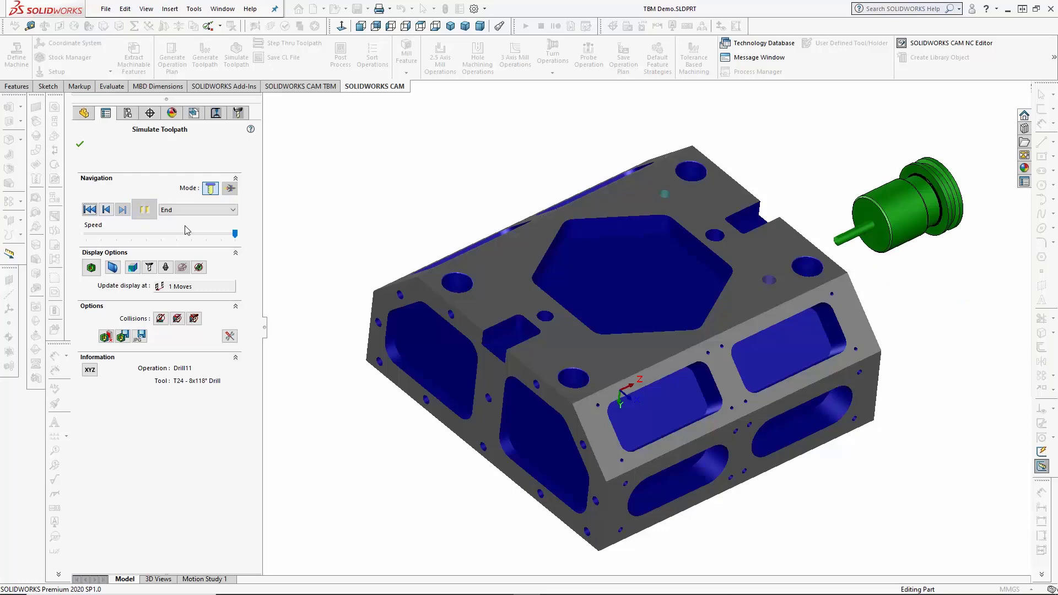
Show the stock's deviation from the finished part and orbit the block to inspect it
{"action": "left_click", "coordinate": [91, 268]}
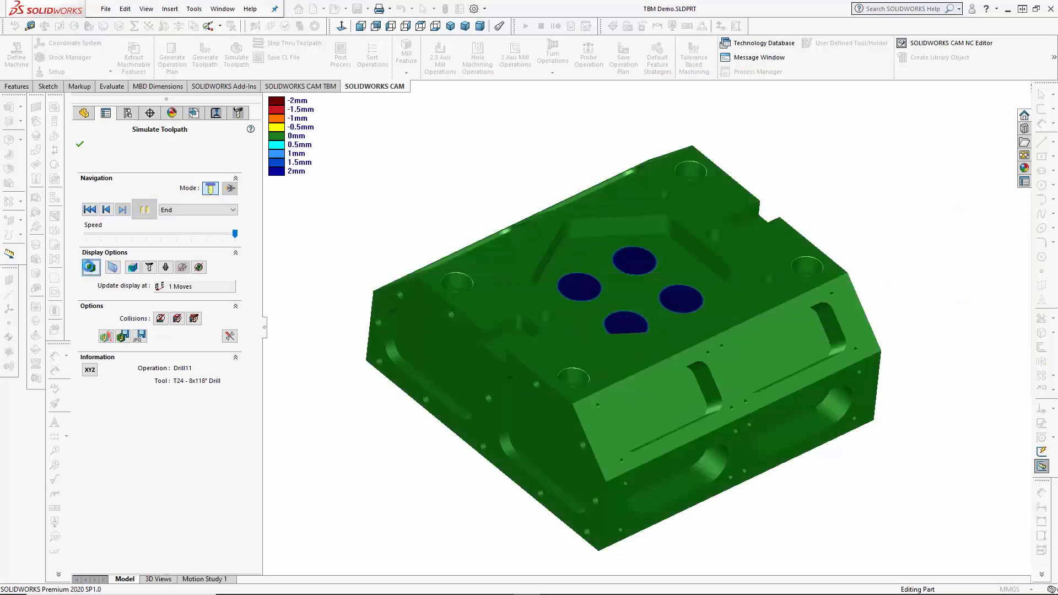
{"action": "mouse_move", "coordinate": [353, 239]}
{"action": "middle_mouse_down"}
{"action": "mouse_move", "coordinate": [372, 236]}
{"action": "mouse_move", "coordinate": [432, 378]}
{"action": "mouse_move", "coordinate": [378, 352]}
{"action": "mouse_move", "coordinate": [378, 333]}
{"action": "middle_mouse_up"}
{"action": "middle_click_drag", "start_coordinate": [517, 347], "coordinate": [906, 314]}
{"action": "middle_click_drag", "start_coordinate": [789, 334], "coordinate": [688, 385]}
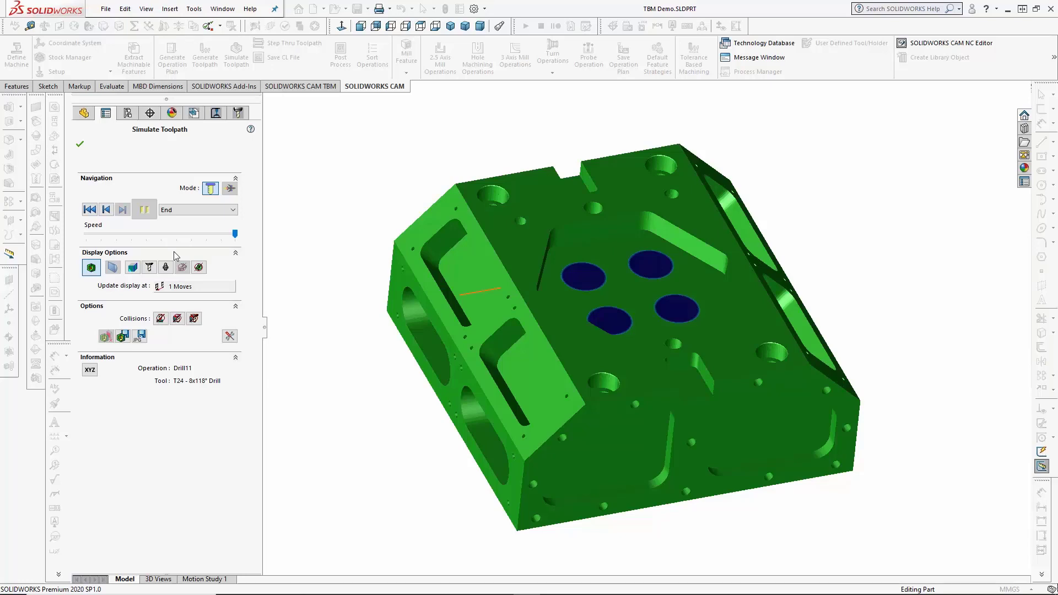
Close the simulation and post the toolpaths to G-code as TBM Demo.txt (294.17 KB)
{"action": "left_click", "coordinate": [80, 144]}
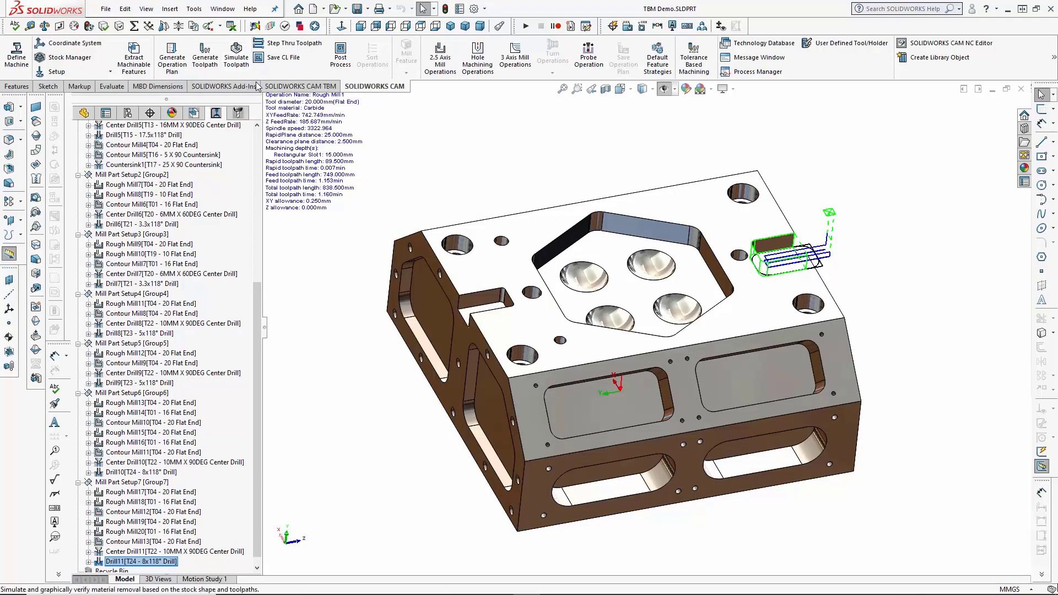
{"action": "left_click", "coordinate": [341, 60]}
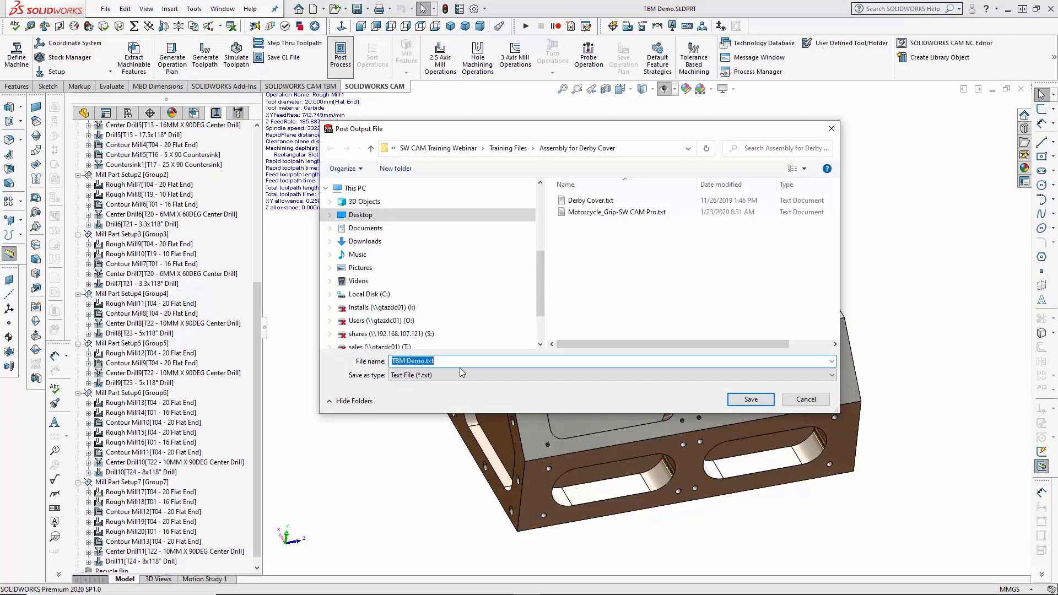
{"action": "left_click", "coordinate": [751, 399]}
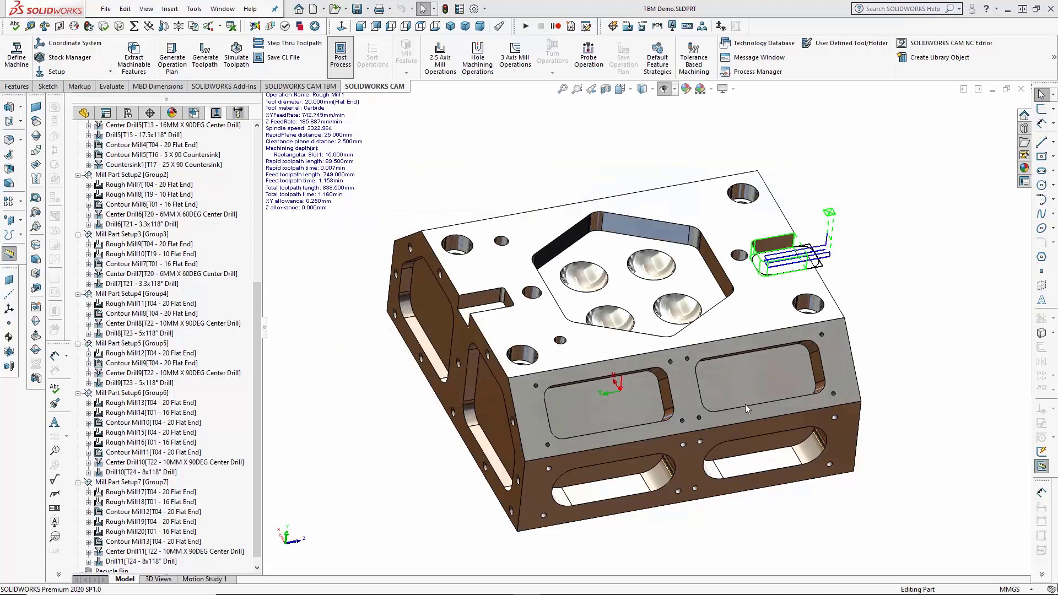
{"action": "left_click", "coordinate": [133, 204]}
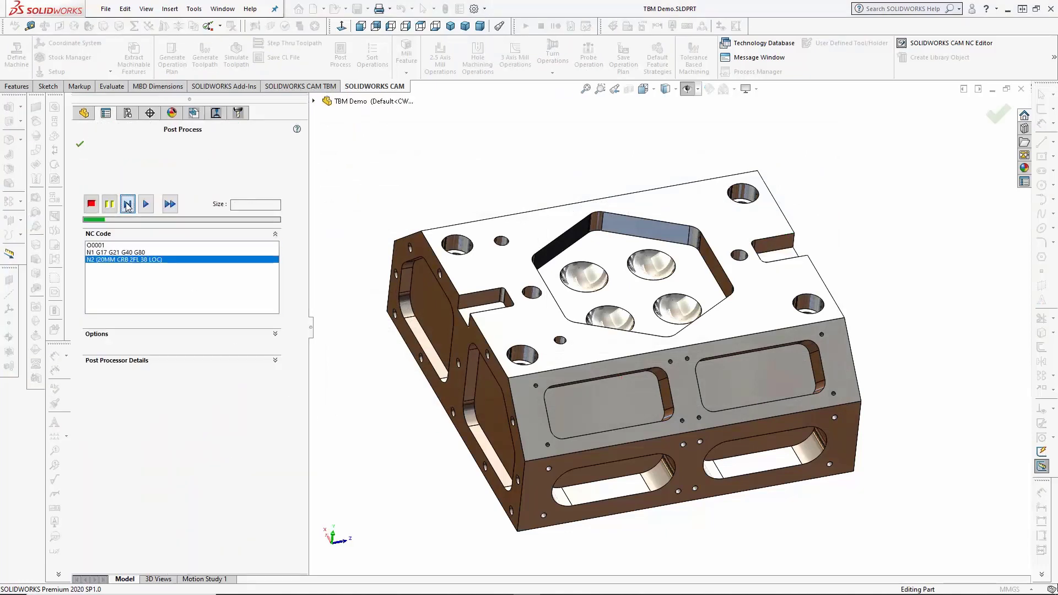
{"action": "left_click", "coordinate": [147, 206]}
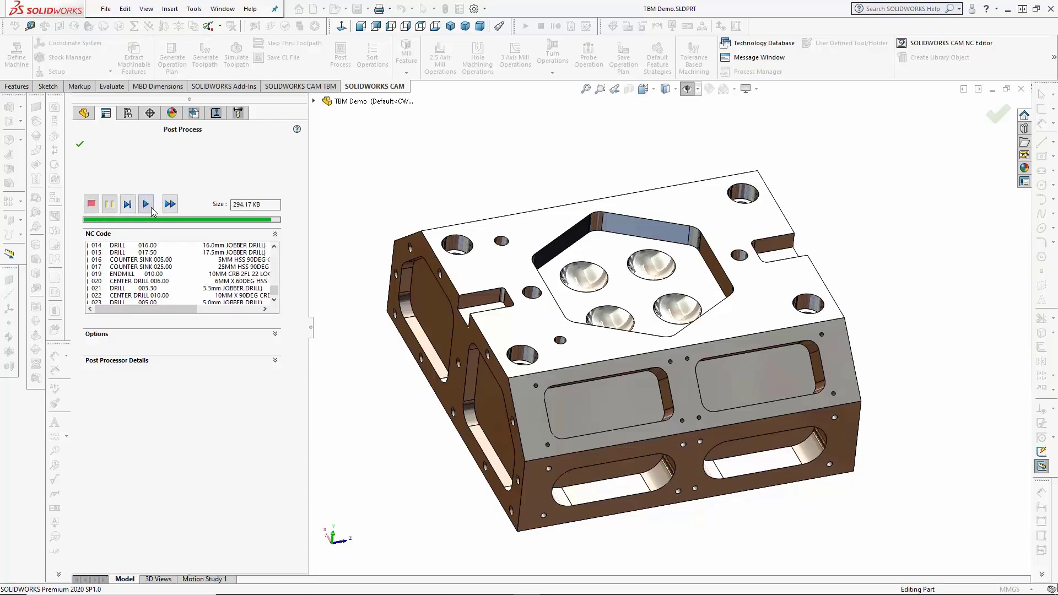
{"action": "left_click", "coordinate": [81, 144]}
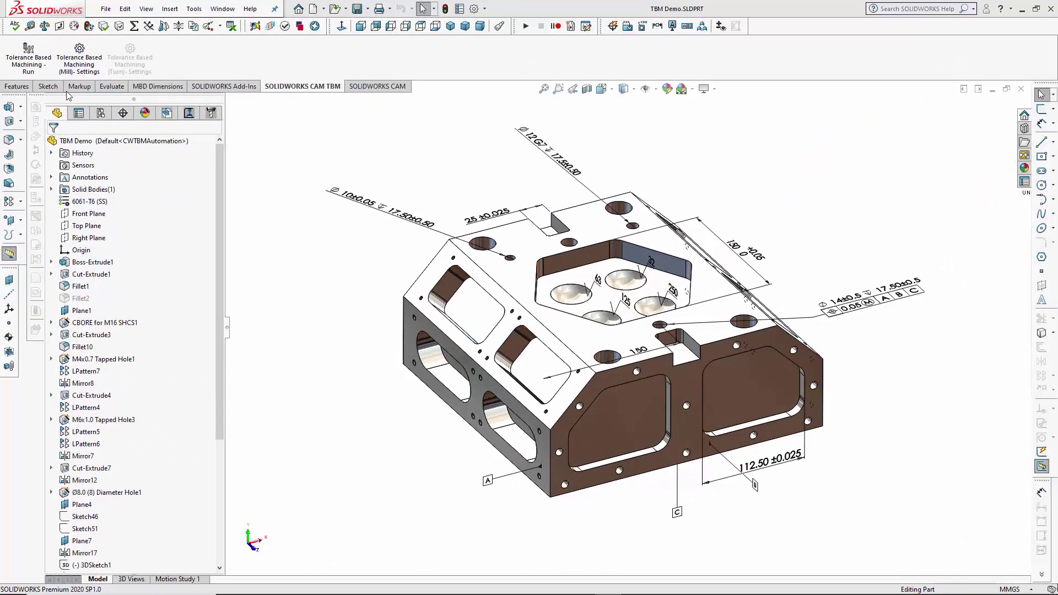
In the Tolerance Range Mill (mm) settings, add 0 as a new hole tolerance boundary
{"action": "left_click", "coordinate": [16, 86]}
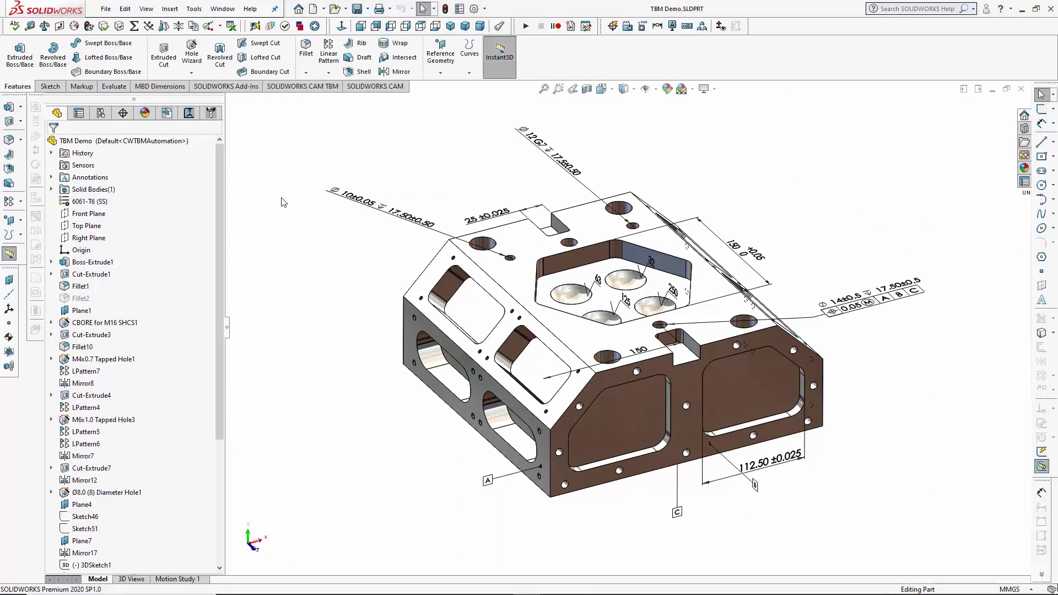
{"action": "left_click", "coordinate": [307, 89]}
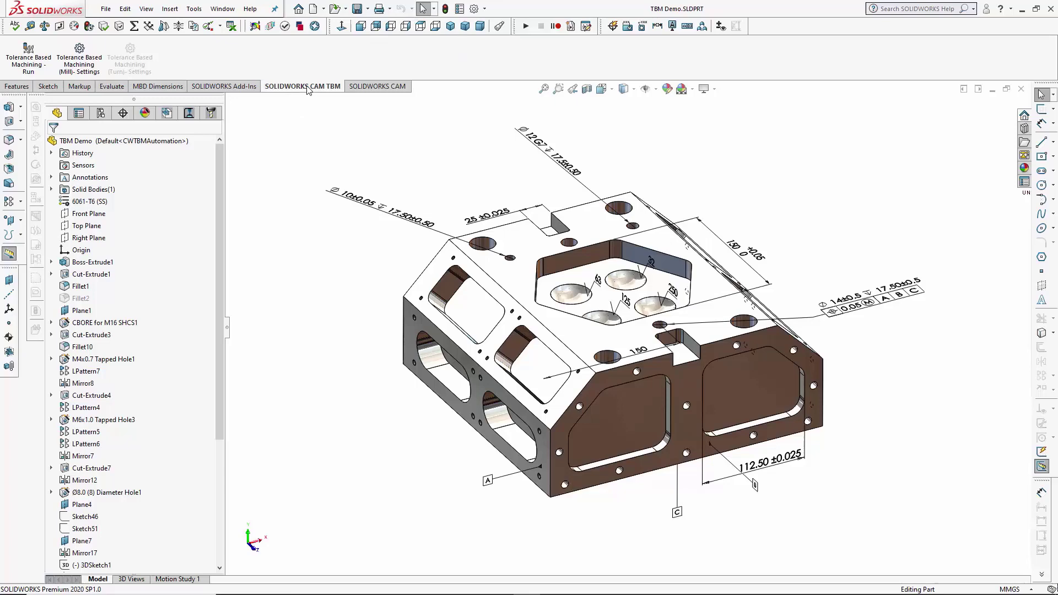
{"action": "left_click", "coordinate": [98, 72]}
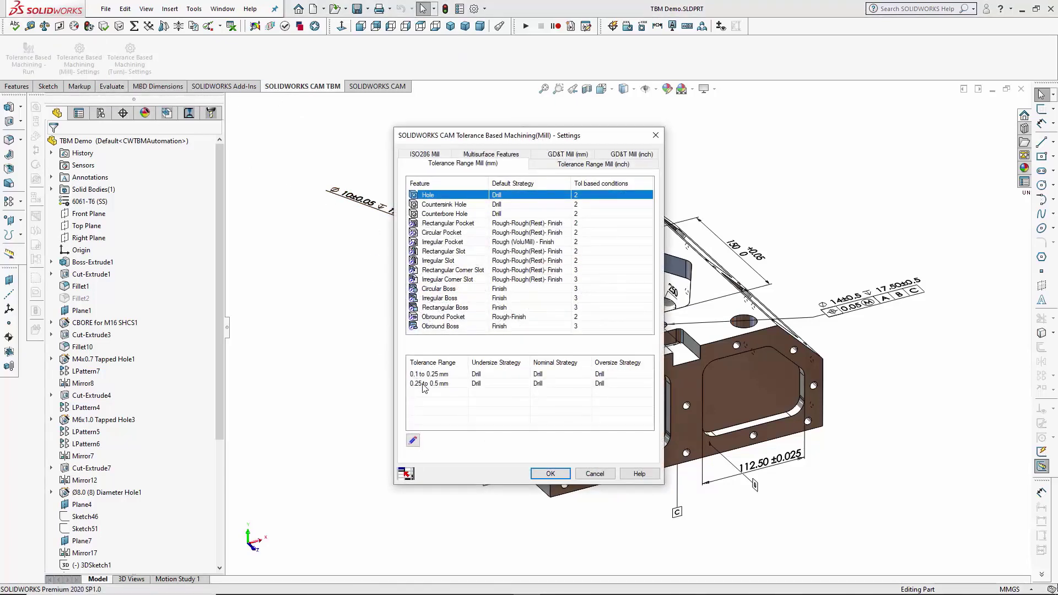
{"action": "left_click", "coordinate": [414, 440]}
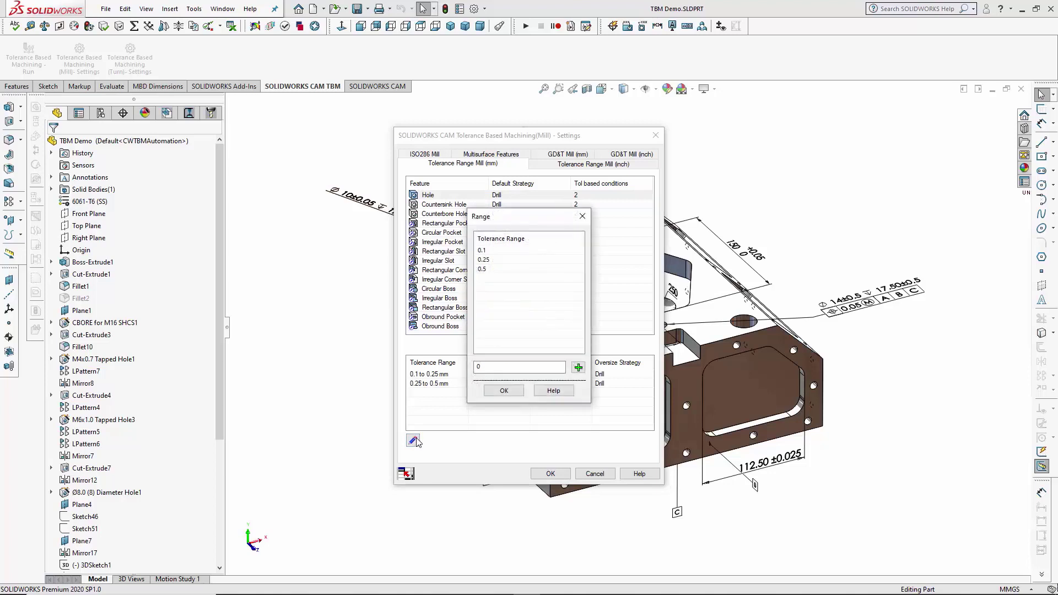
{"action": "left_click", "coordinate": [578, 367]}
{"action": "left_click", "coordinate": [504, 391]}
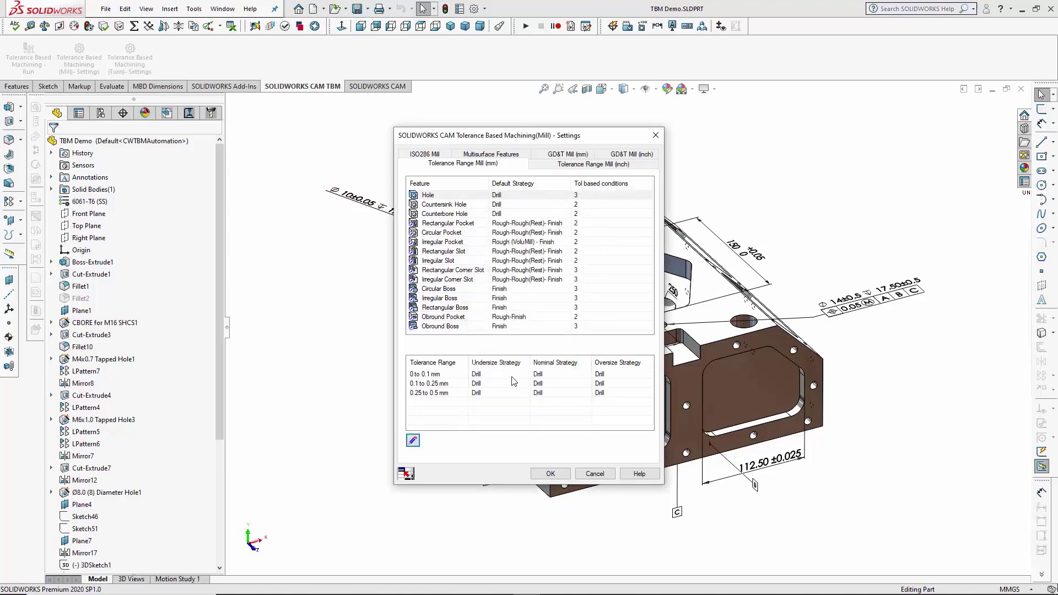
Set the 0 to 0.1 mm range's undersize, nominal and oversize strategies to PRECISION Hole
{"action": "left_click", "coordinate": [512, 379]}
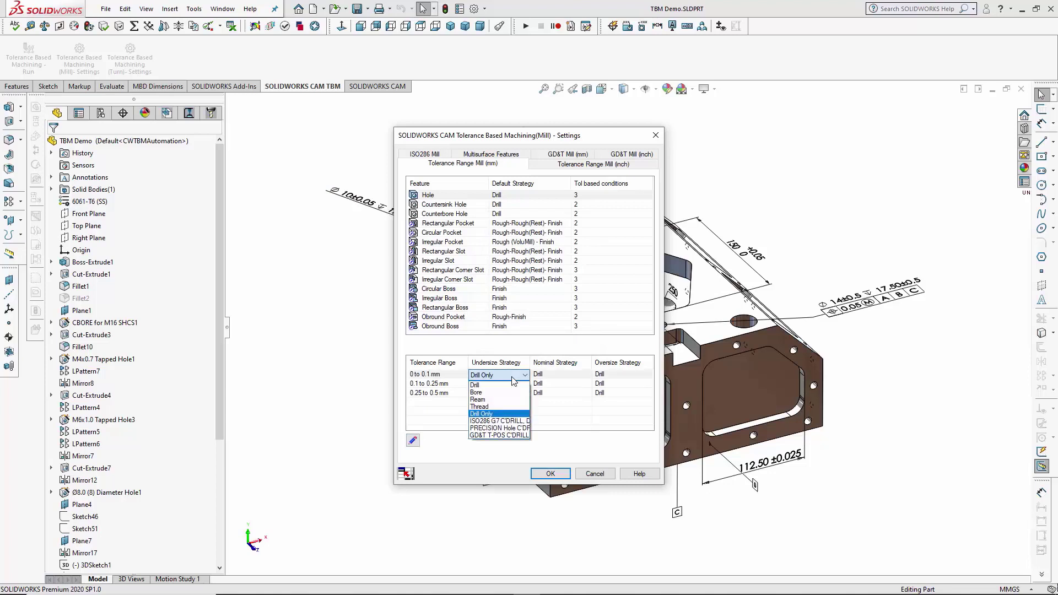
{"action": "left_click", "coordinate": [512, 428]}
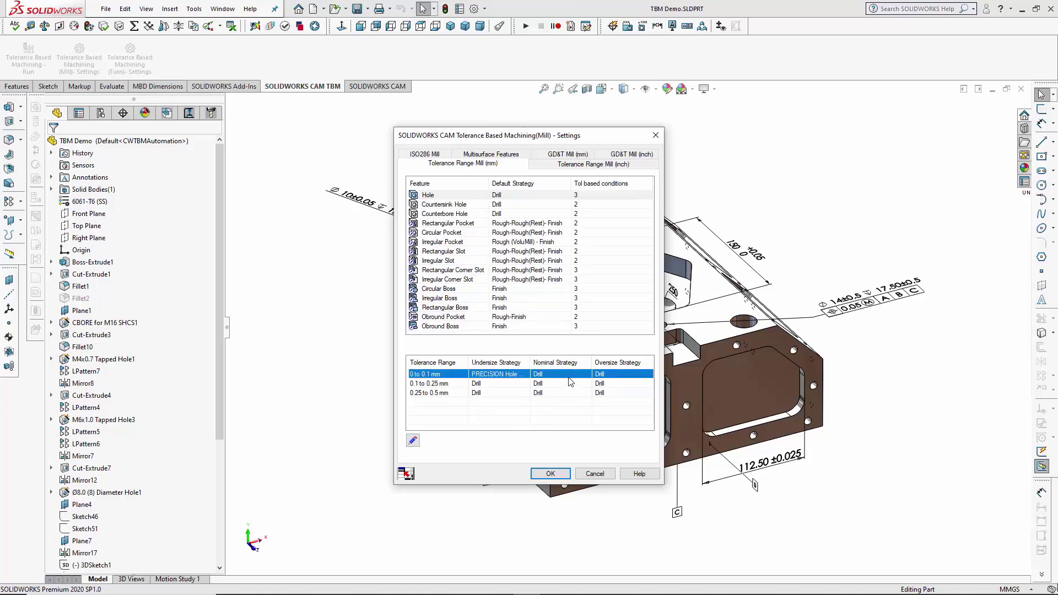
{"action": "left_click", "coordinate": [568, 376]}
{"action": "left_click", "coordinate": [561, 428]}
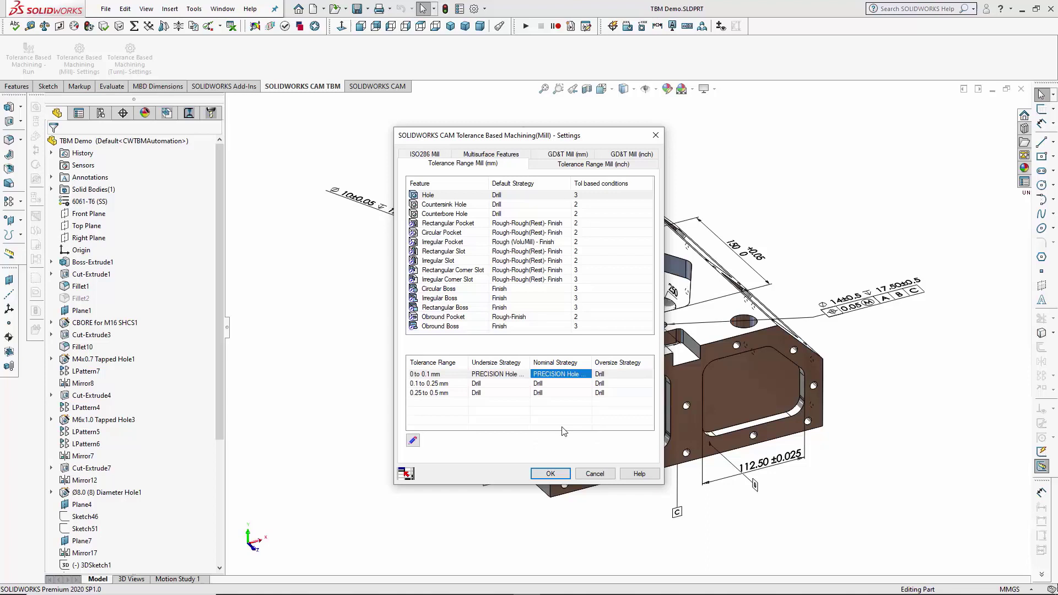
{"action": "left_click", "coordinate": [611, 378]}
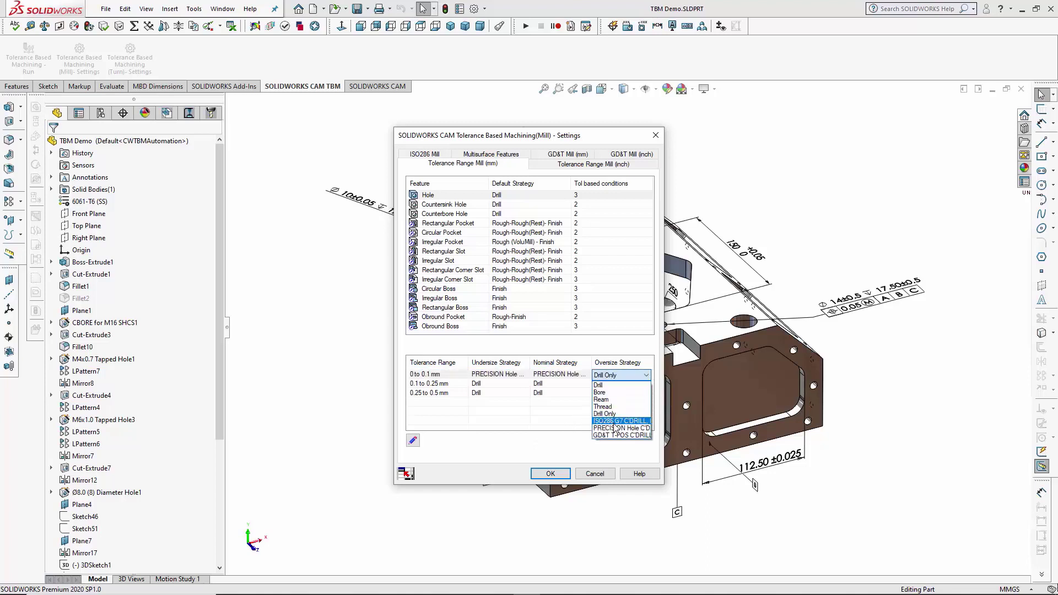
{"action": "left_click", "coordinate": [615, 427]}
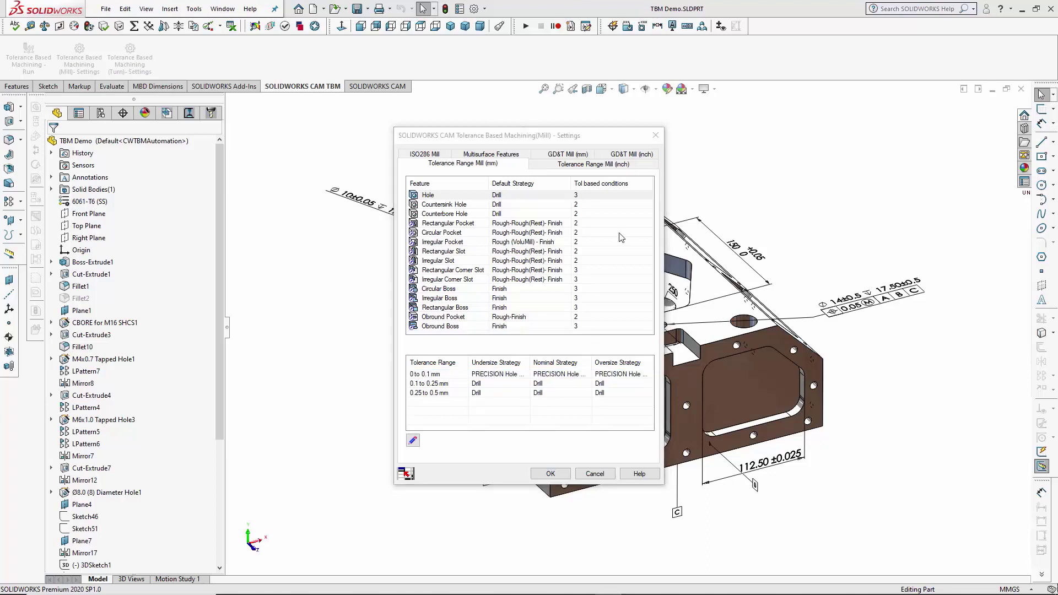
Add 300 as a new boundary in the Multisurface Features surface finish ranges
{"action": "left_click", "coordinate": [491, 154]}
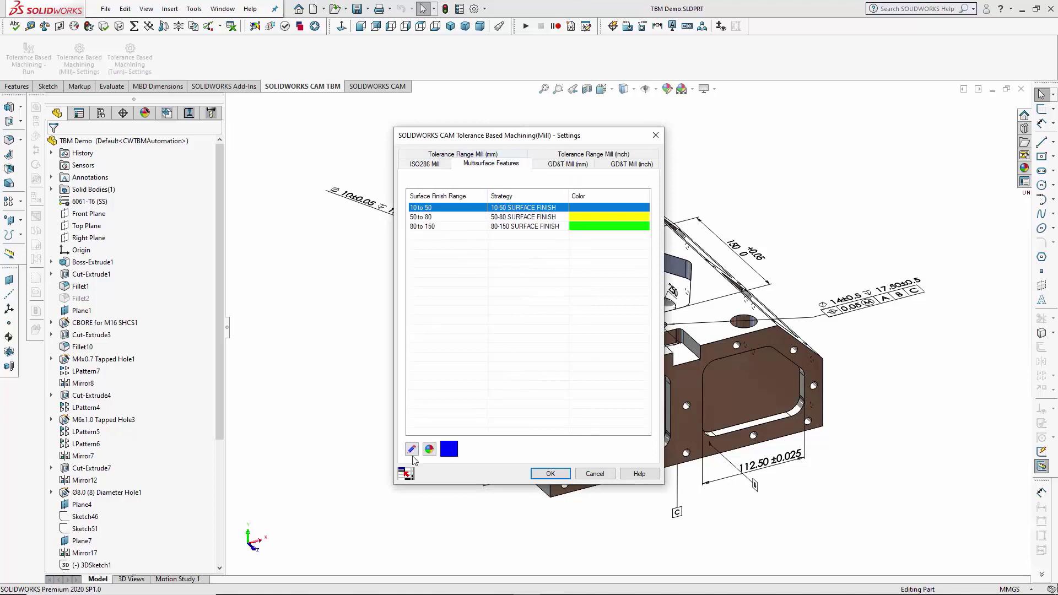
{"action": "left_click", "coordinate": [411, 449]}
{"action": "double_click", "coordinate": [553, 372]}
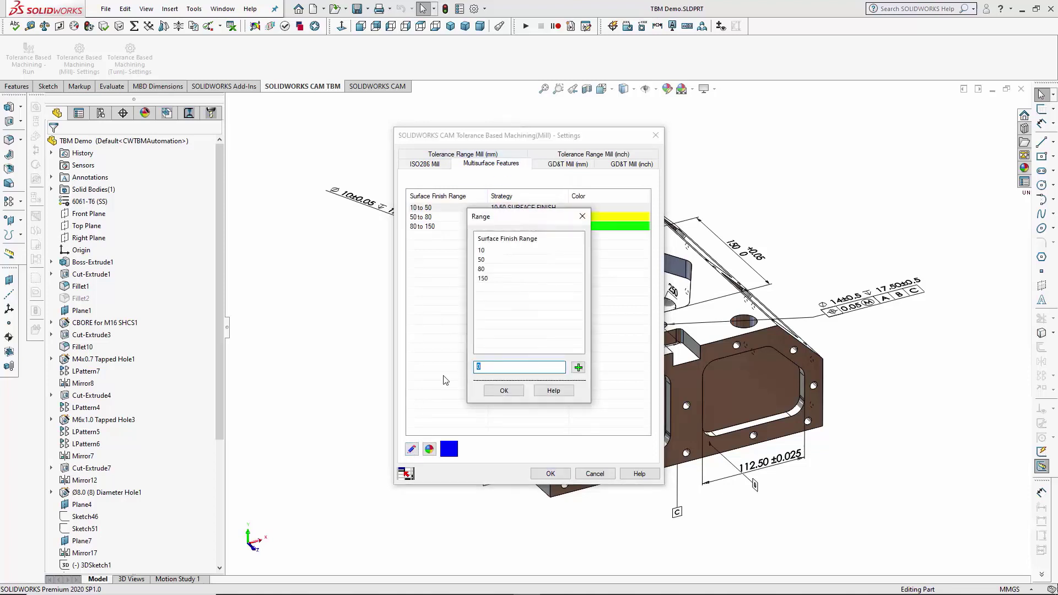
{"action": "left_click", "coordinate": [578, 367]}
{"action": "left_click", "coordinate": [504, 391]}
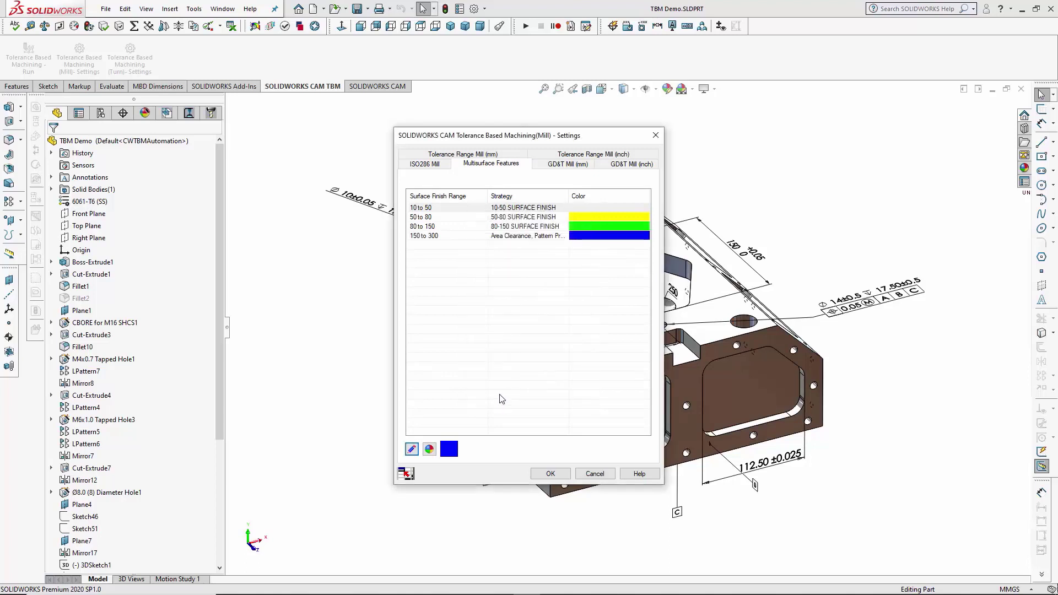
Colour the 150 to 300 surface finish range orange
{"action": "left_click", "coordinate": [600, 220]}
{"action": "left_click", "coordinate": [600, 239]}
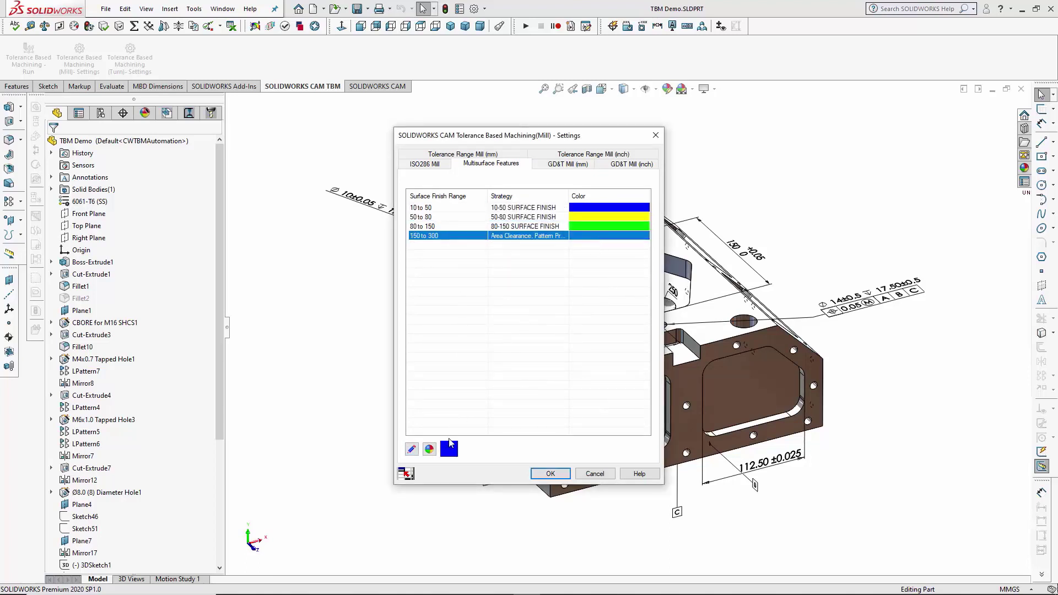
{"action": "left_click", "coordinate": [429, 449]}
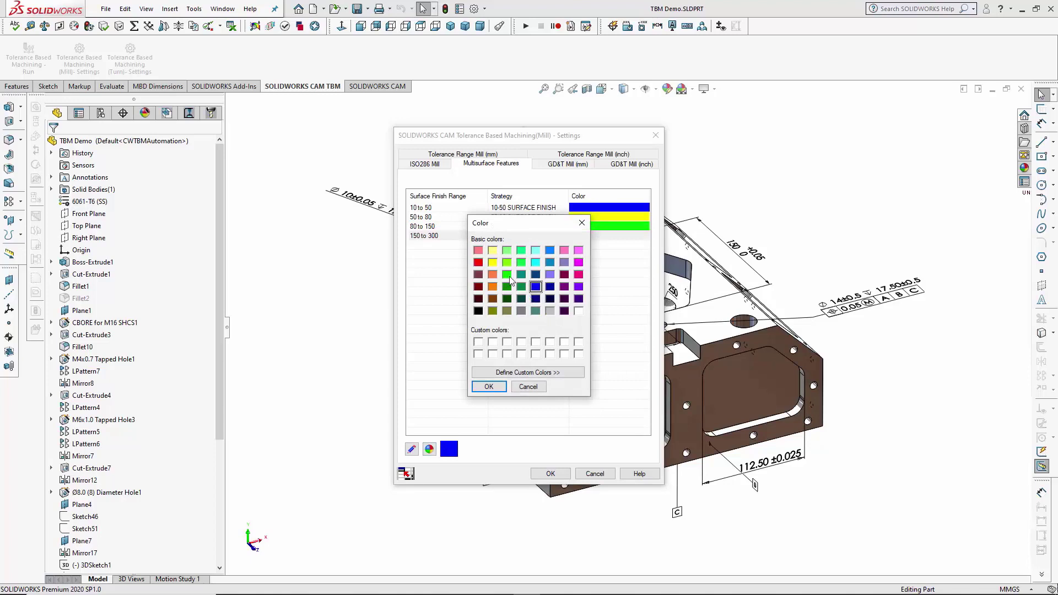
{"action": "left_click", "coordinate": [492, 275]}
{"action": "left_click", "coordinate": [487, 387]}
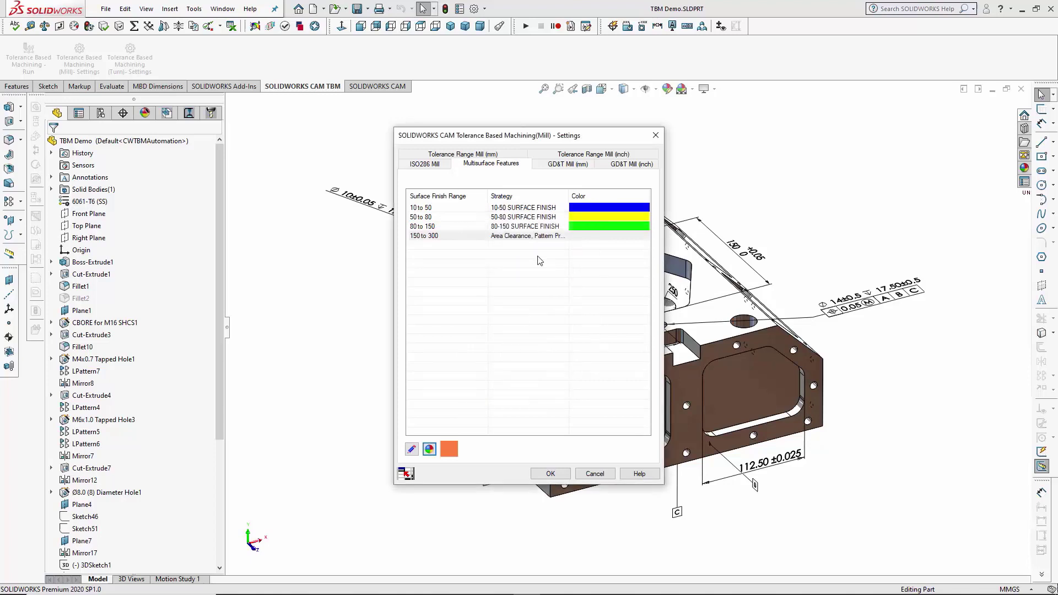
Assign the 150-250 SURFACE FINISH strategy to the 150 to 300 range
{"action": "left_click", "coordinate": [531, 238]}
{"action": "left_click", "coordinate": [530, 238]}
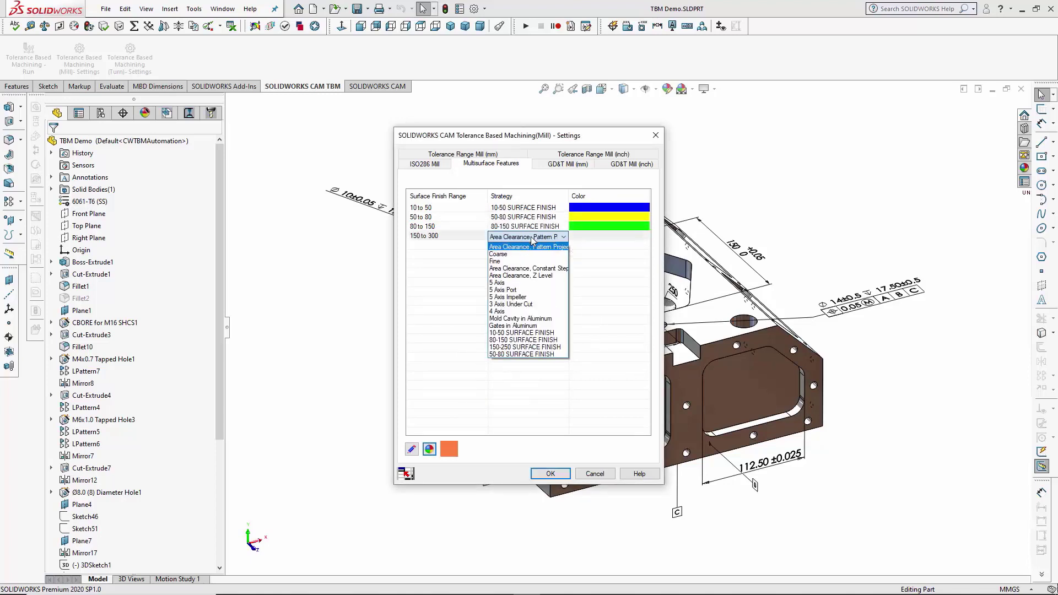
{"action": "left_click", "coordinate": [542, 347]}
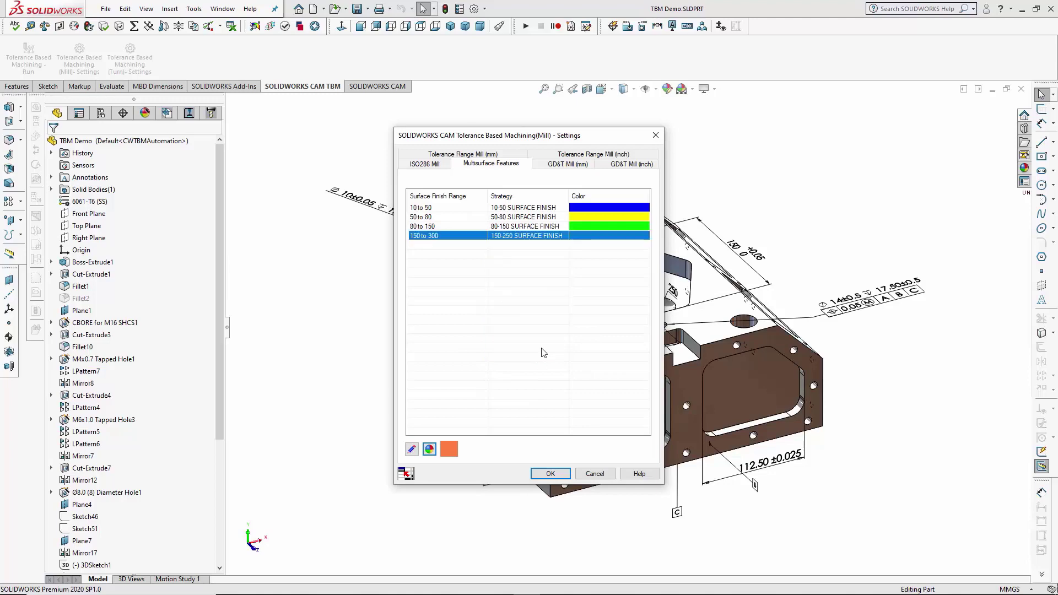
{"action": "key", "text": "ctrl+shift+Tab"}
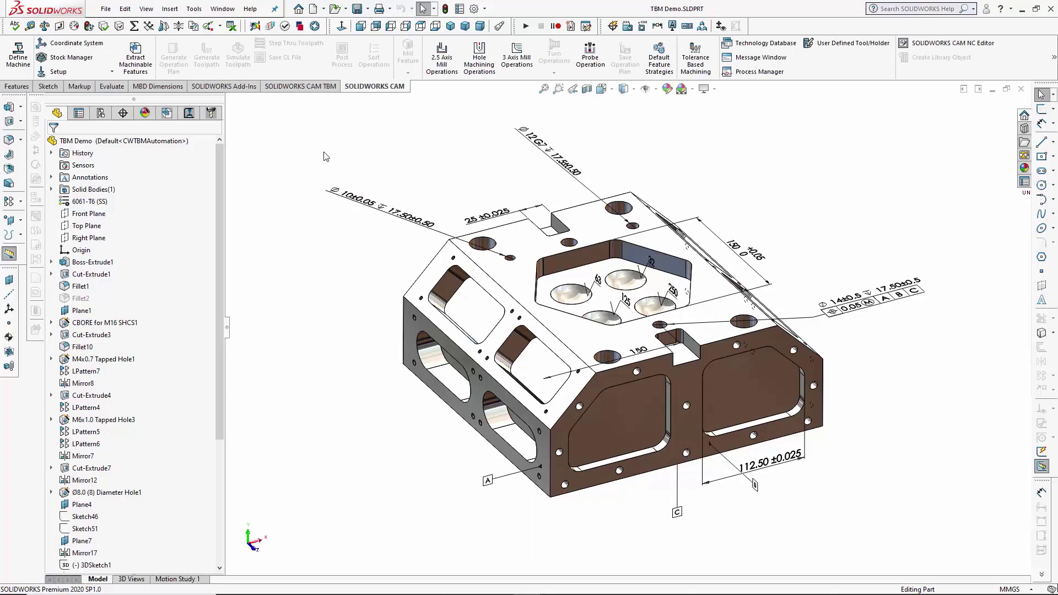
Re-extract features and inspect the new Multi Surface Feature3 and Feature4 (SurfFinish_150-300) on the model
{"action": "left_click", "coordinate": [146, 75]}
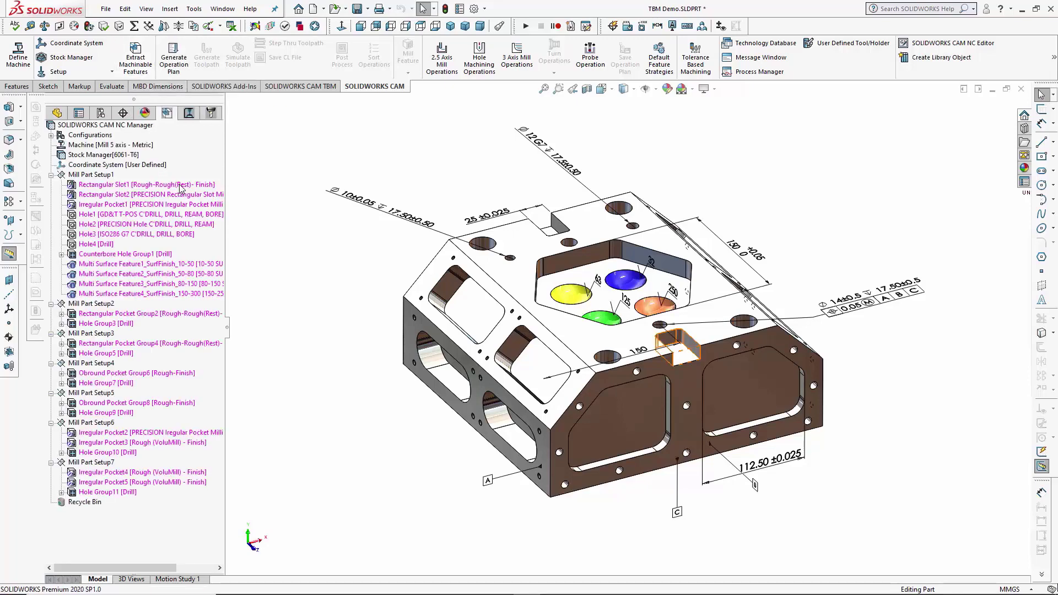
{"action": "left_click", "coordinate": [211, 283]}
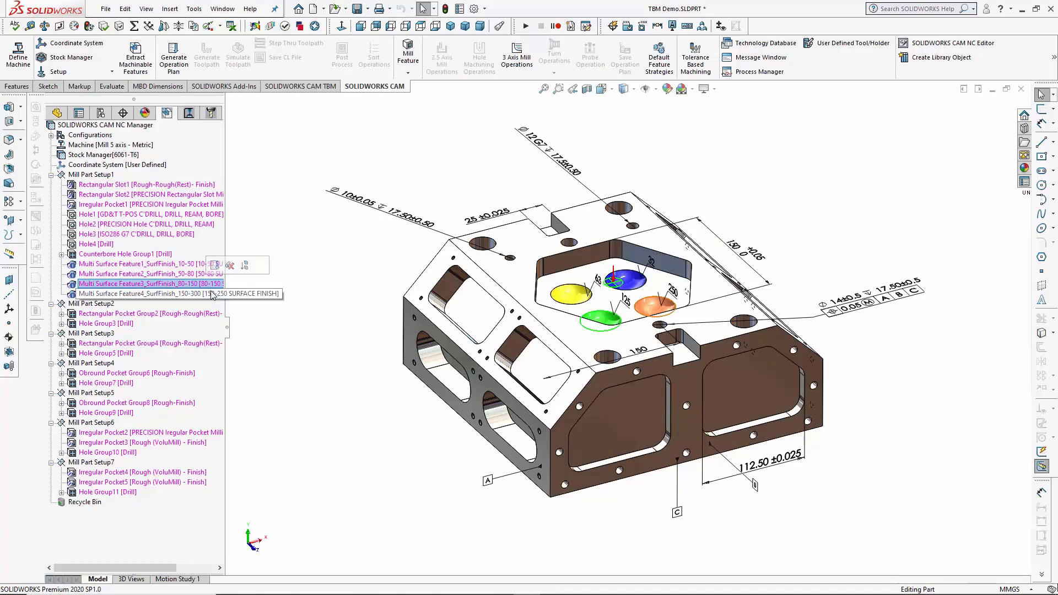
{"action": "left_click", "coordinate": [211, 294]}
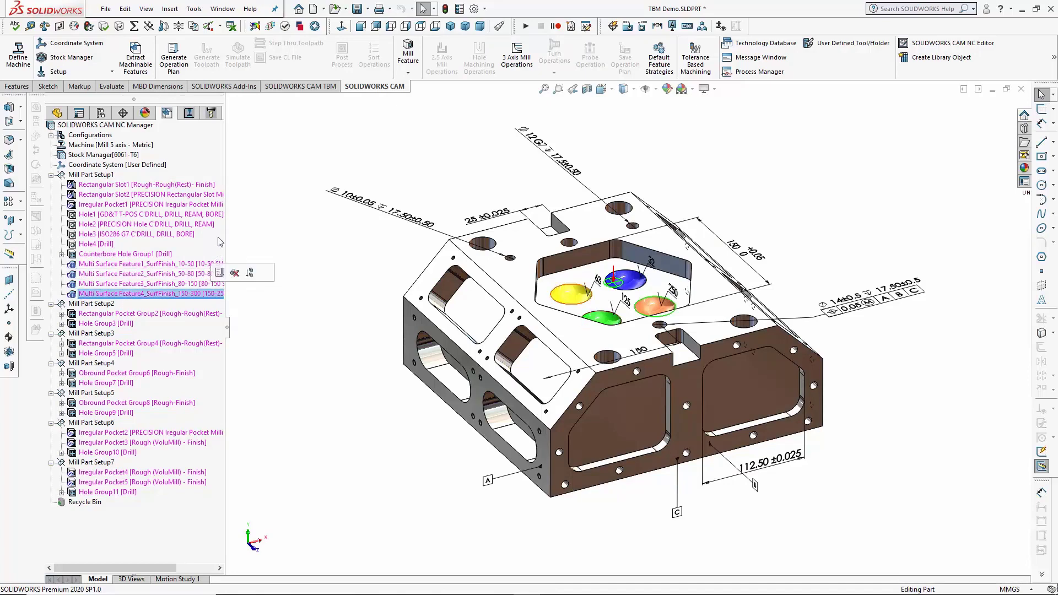
Regenerate the operation plan, now with Z Level finishing on multi surface features, and recalculate toolpaths
{"action": "left_click", "coordinate": [173, 63]}
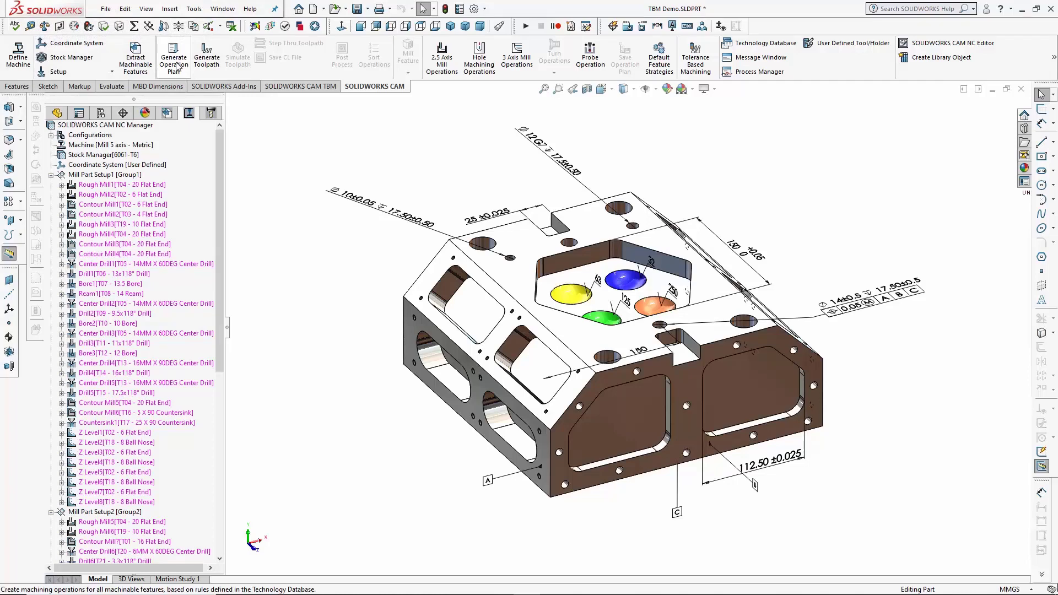
{"action": "left_click", "coordinate": [206, 61]}
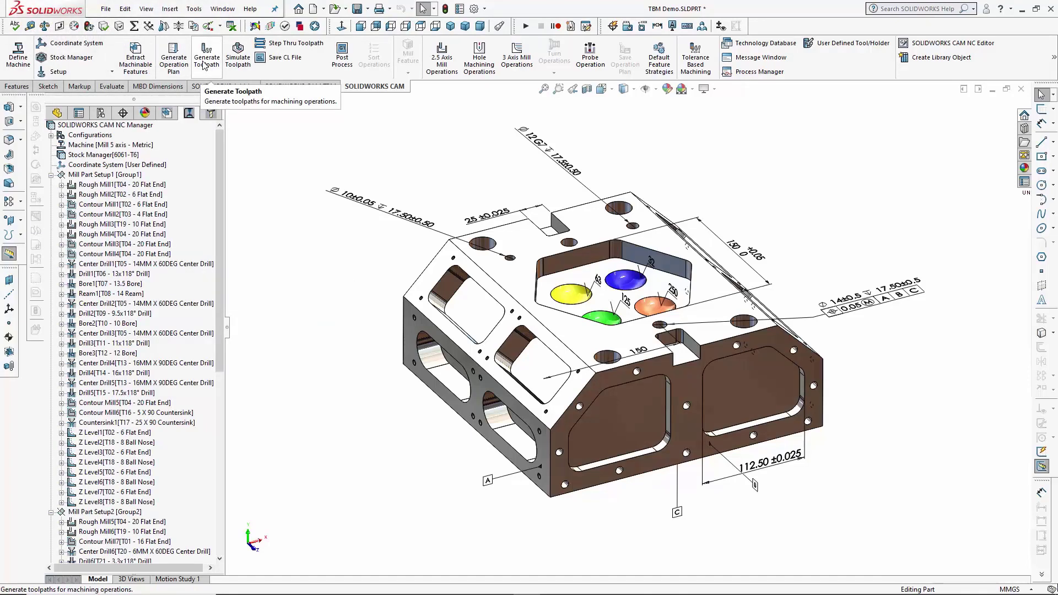
Play the regenerated toolpath simulation through Drill11 and orbit to view the machined sides
{"action": "left_click", "coordinate": [238, 59]}
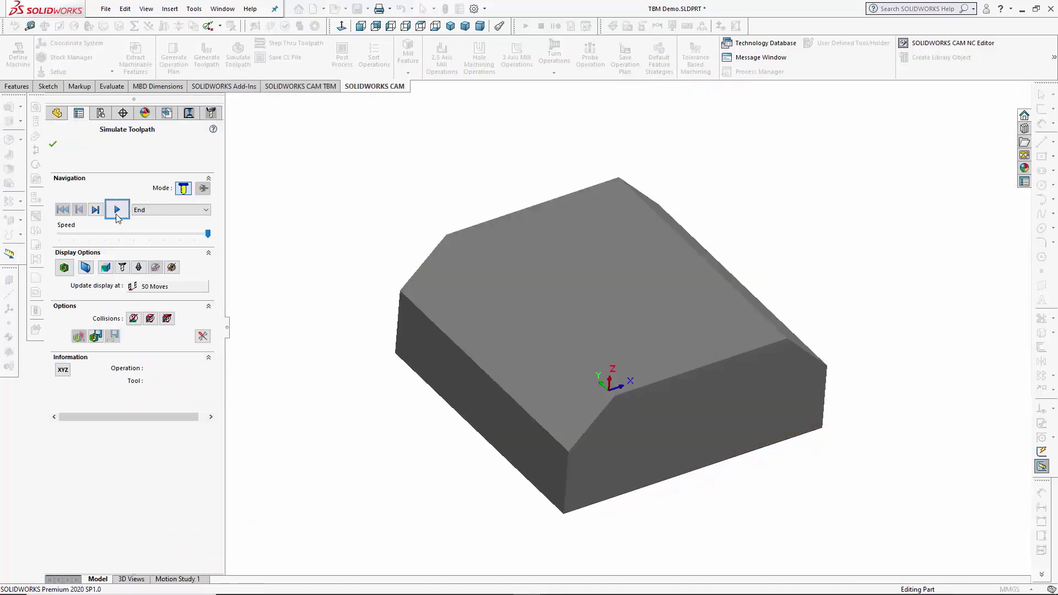
{"action": "left_click", "coordinate": [117, 210]}
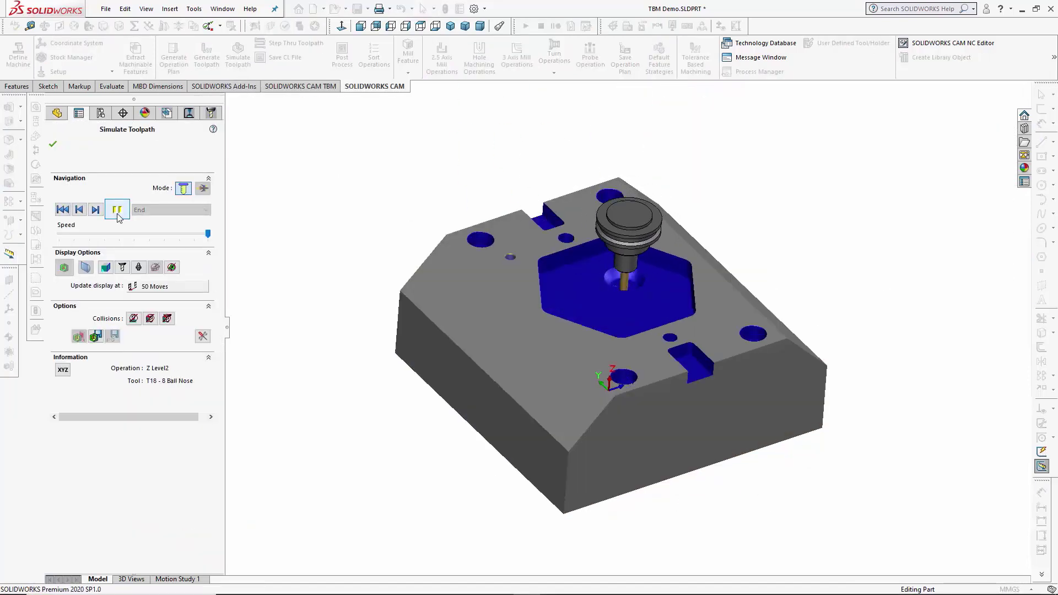
{"action": "scroll", "coordinate": [646, 346], "scroll_direction": "down", "scroll_amount": 4}
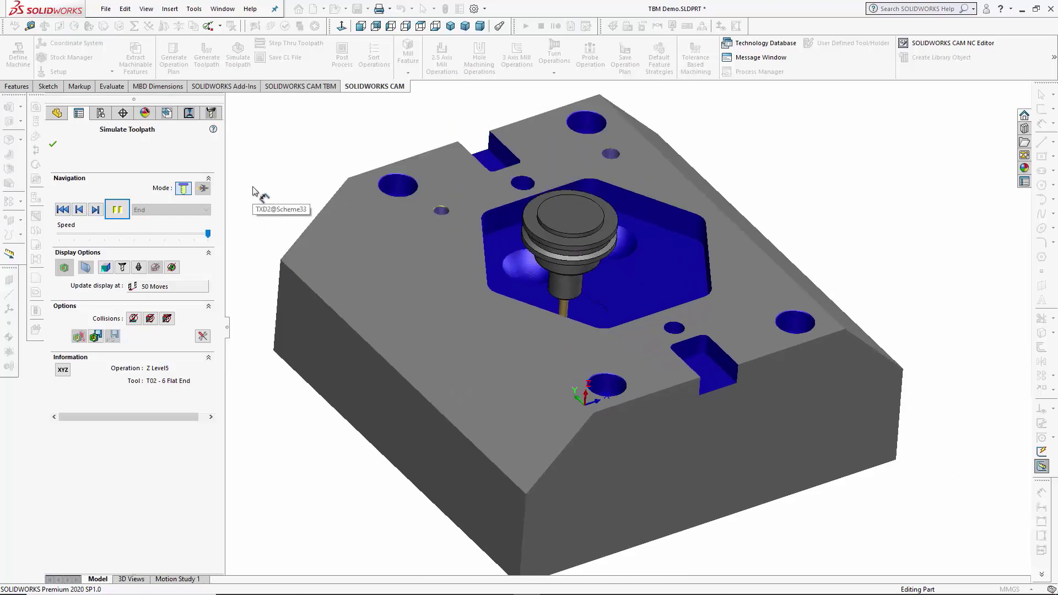
{"action": "middle_click_drag", "start_coordinate": [255, 192], "coordinate": [590, 358]}
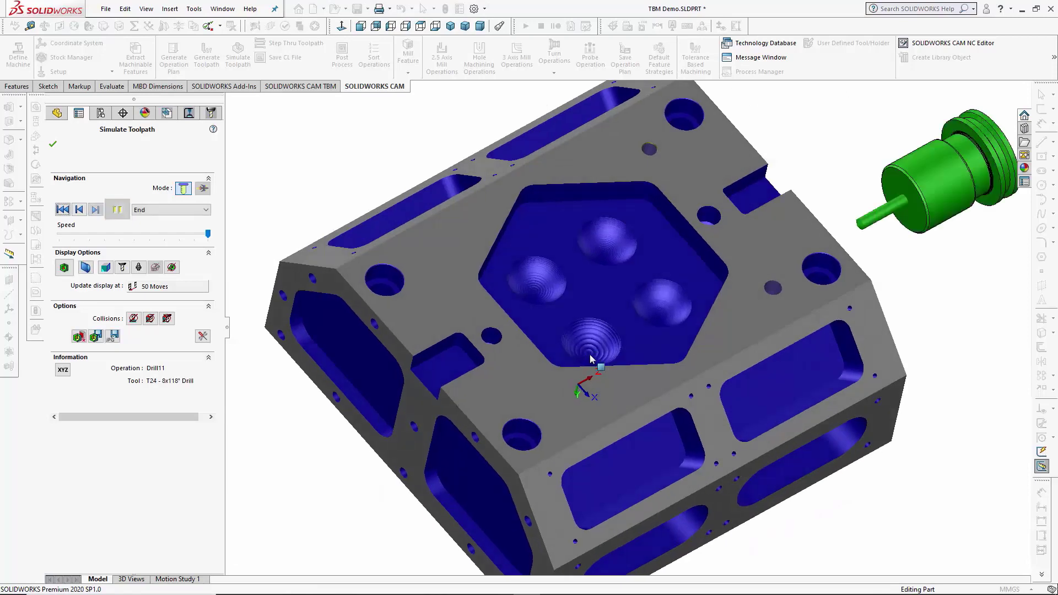
Compare the machined stock against the design model, showing 0 mm deviation, and reposition the view
{"action": "left_click", "coordinate": [61, 271]}
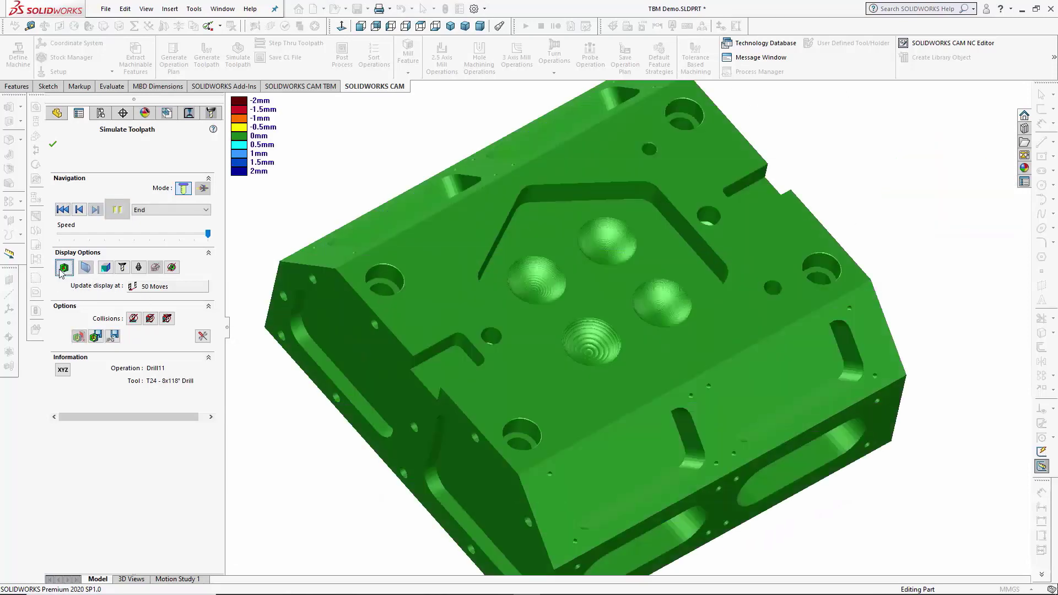
{"action": "middle_click_drag", "start_coordinate": [338, 292], "coordinate": [363, 253]}
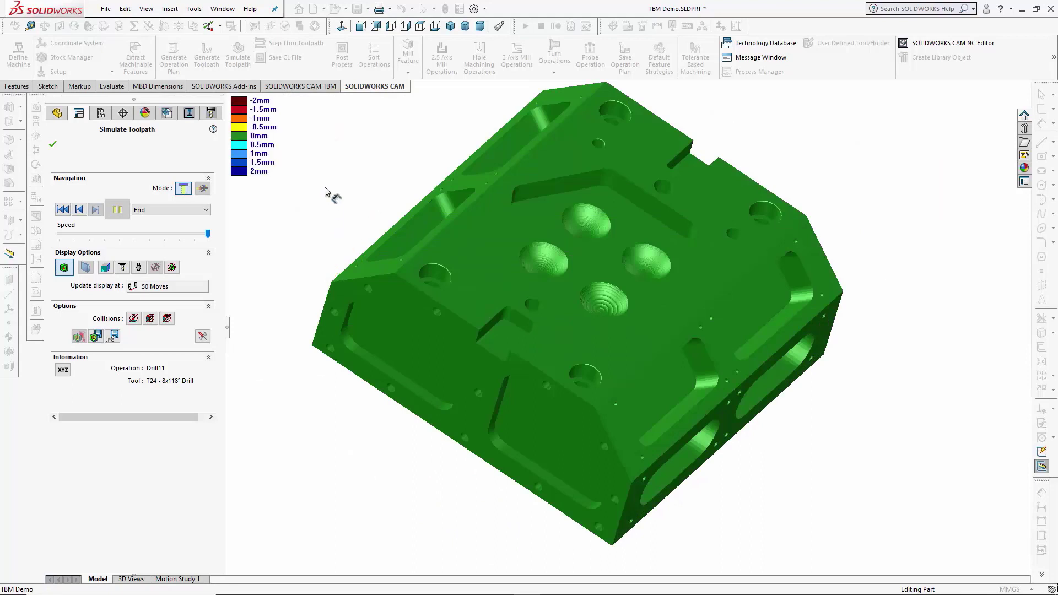
{"action": "key", "text": "ctrl+Down"}
{"action": "key", "text": "ctrl+Right"}
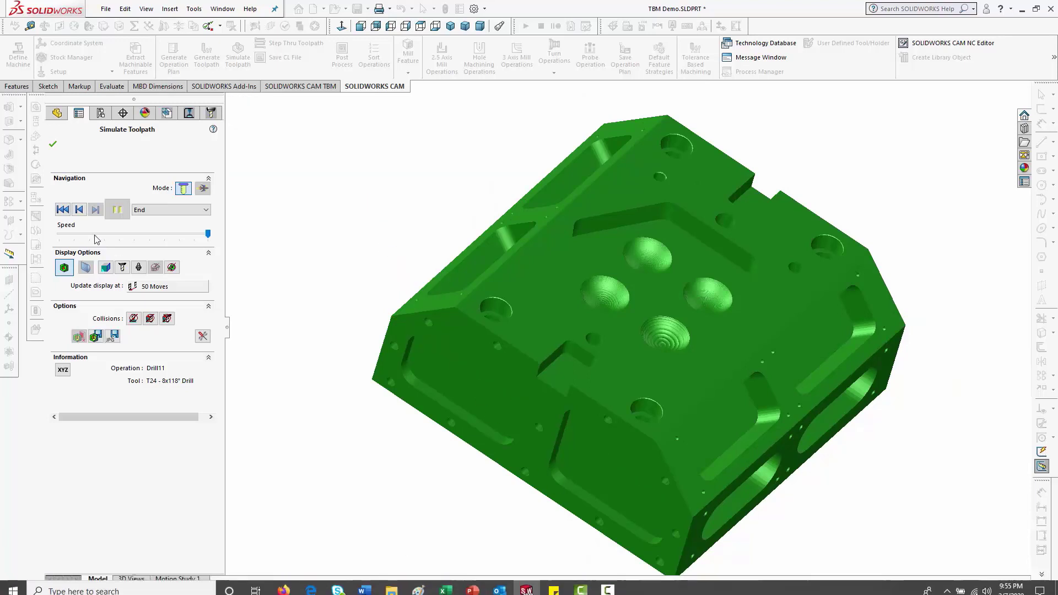
Close the toolpath simulation and post the block's G-code to TBM Demo.txt, replacing the existing file
{"action": "left_click", "coordinate": [64, 267]}
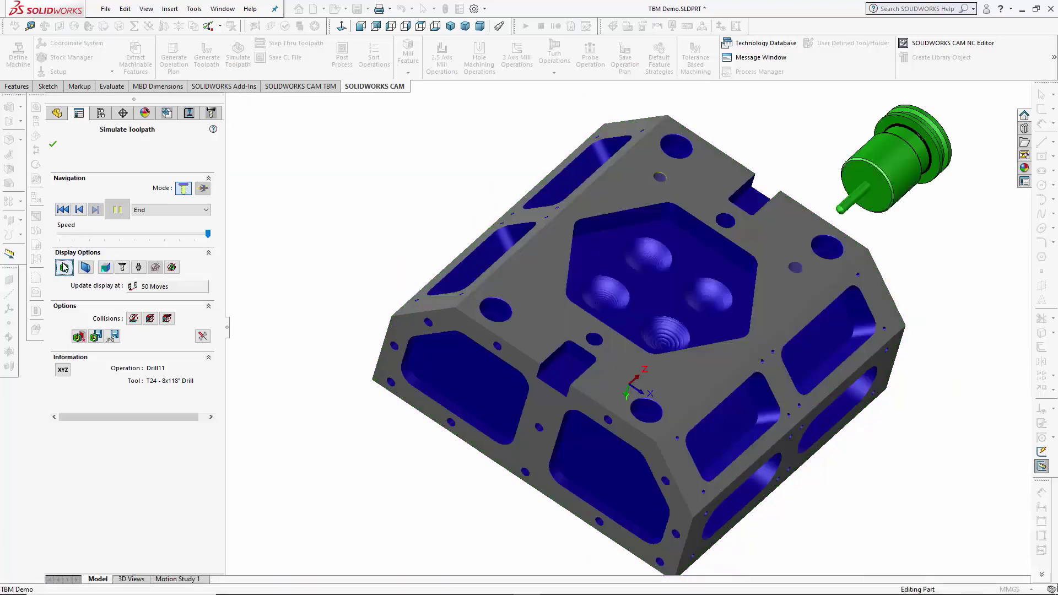
{"action": "left_click", "coordinate": [53, 145]}
{"action": "left_click", "coordinate": [342, 55]}
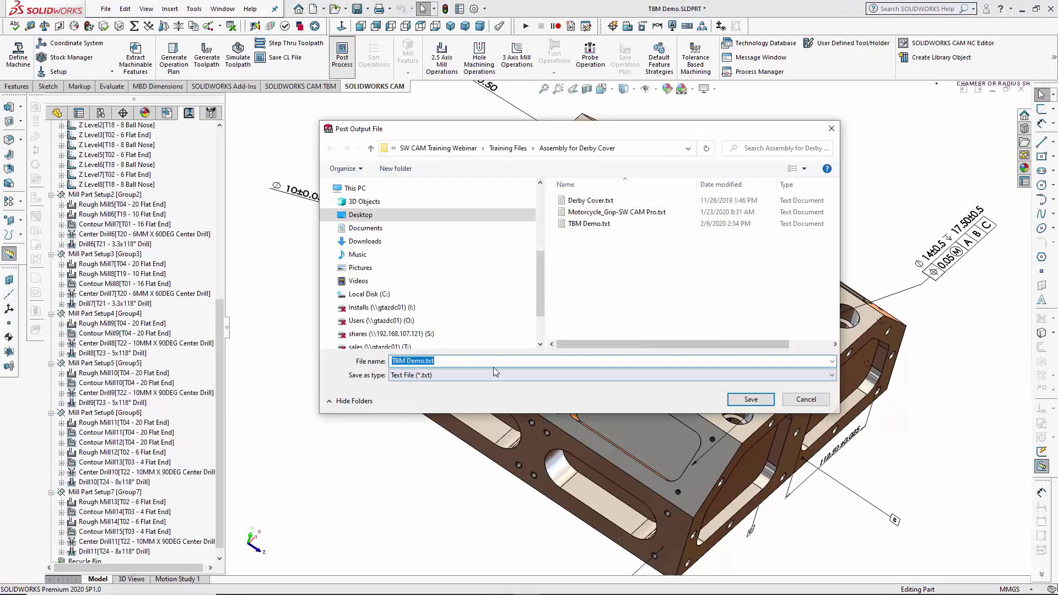
{"action": "left_click", "coordinate": [750, 399]}
{"action": "left_click", "coordinate": [603, 305]}
{"action": "left_click", "coordinate": [120, 204]}
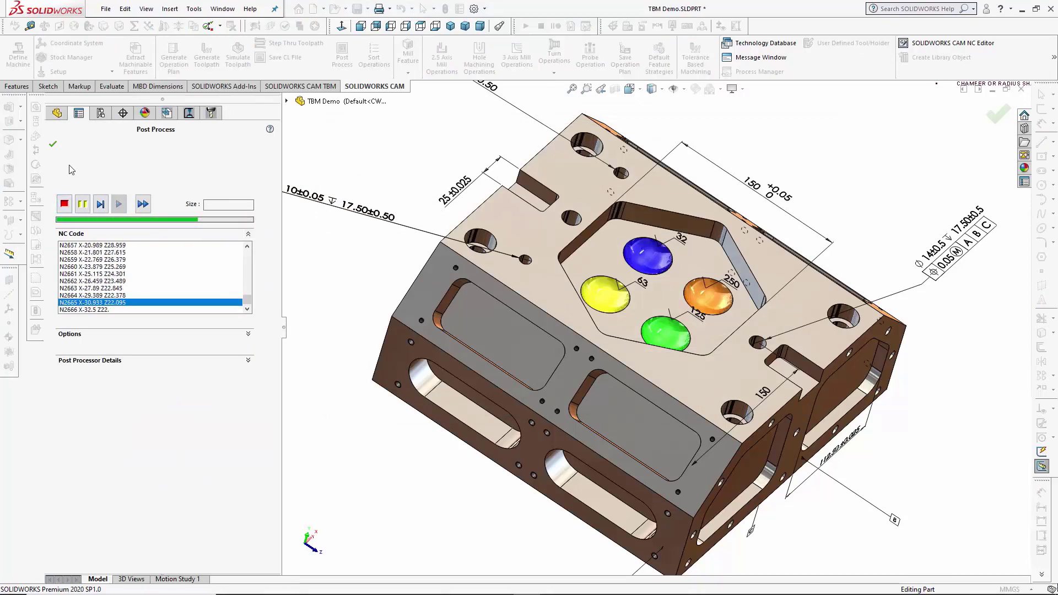
{"action": "left_click", "coordinate": [53, 144]}
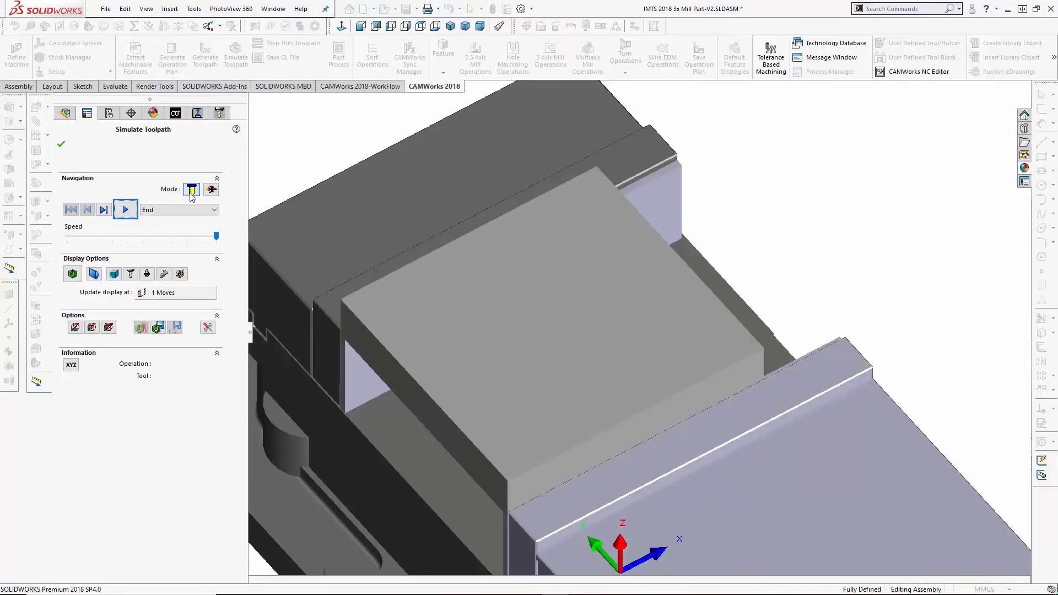
Play the mold block simulation so Area Clearance1 roughs pockets into the stock
{"action": "left_click", "coordinate": [128, 210]}
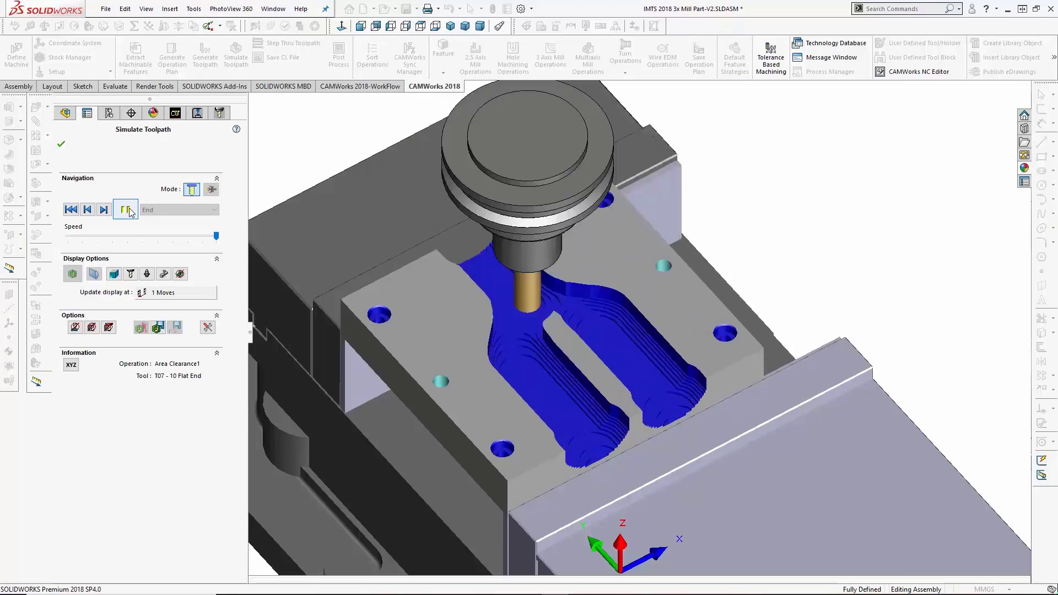
Pause the simulation, show the molded part, and open its ⌀30 dimension for editing
{"action": "left_click", "coordinate": [131, 212]}
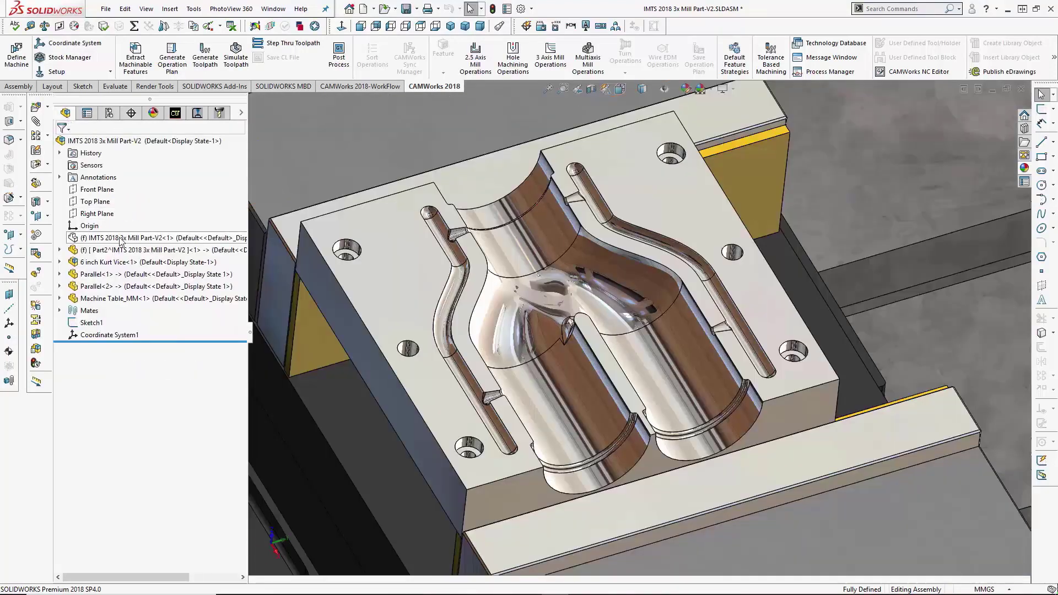
{"action": "right_click", "coordinate": [231, 237]}
{"action": "left_click", "coordinate": [309, 207]}
{"action": "scroll", "coordinate": [356, 161], "scroll_direction": "up", "scroll_amount": 3}
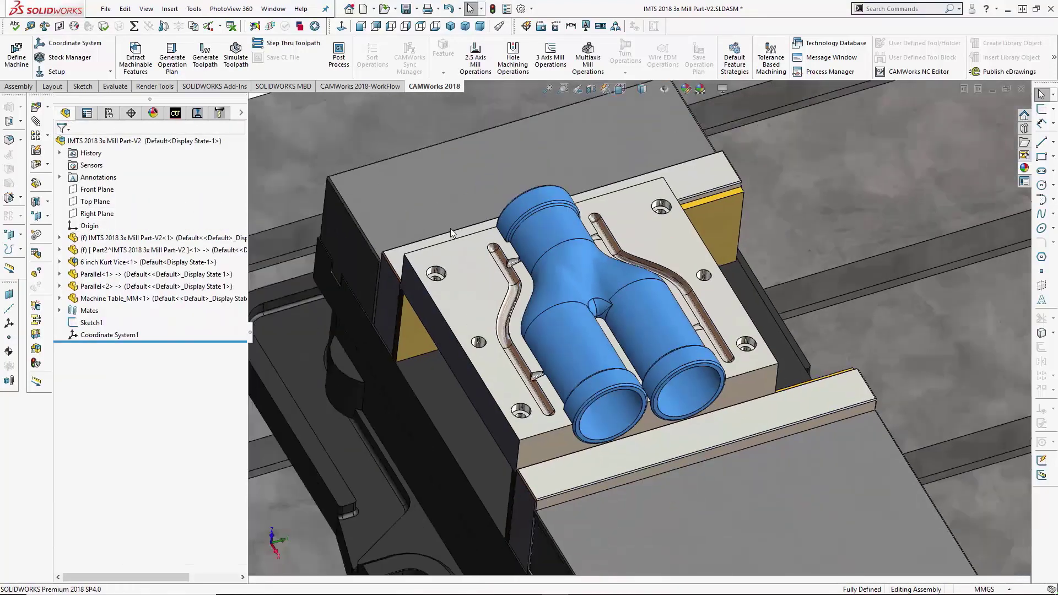
{"action": "middle_click_drag", "start_coordinate": [356, 161], "coordinate": [580, 263]}
{"action": "scroll", "coordinate": [616, 305], "scroll_direction": "down", "scroll_amount": 3}
{"action": "left_click", "coordinate": [580, 263]}
{"action": "scroll", "coordinate": [576, 234], "scroll_direction": "down", "scroll_amount": 3}
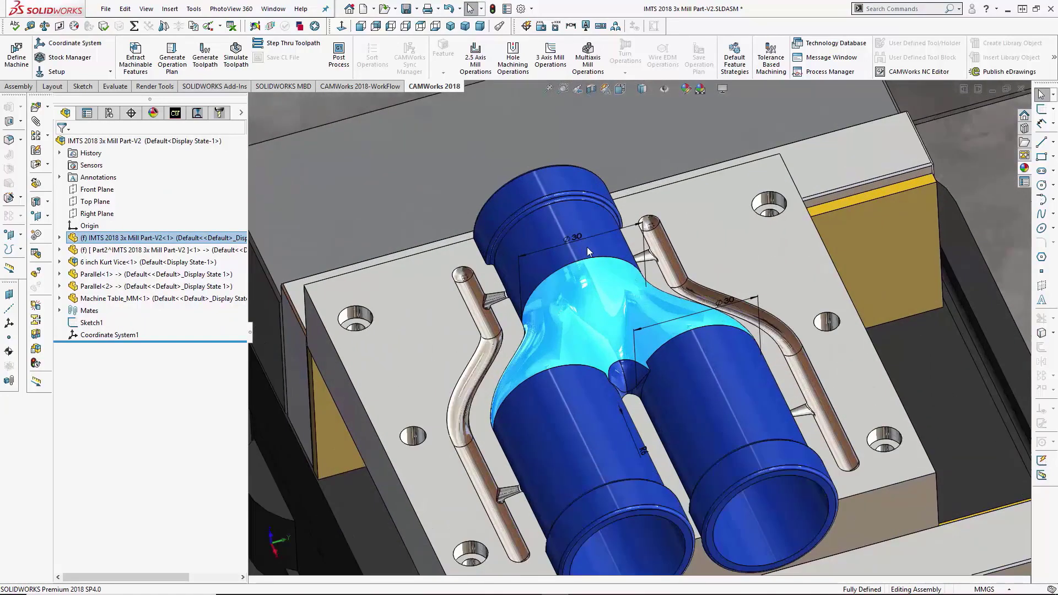
{"action": "double_click", "coordinate": [568, 239]}
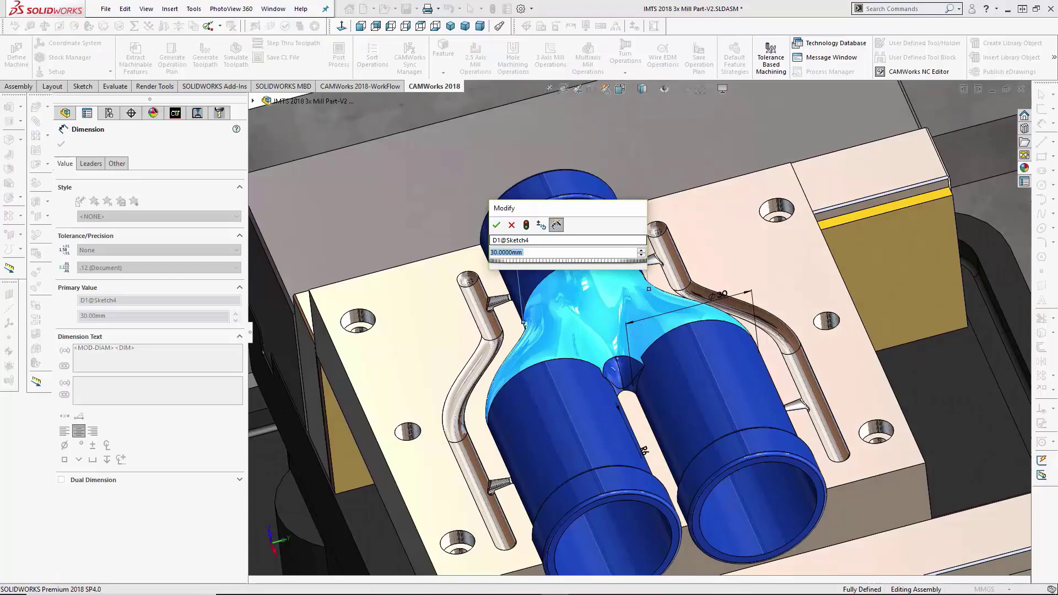
{"action": "key", "text": "Escape"}
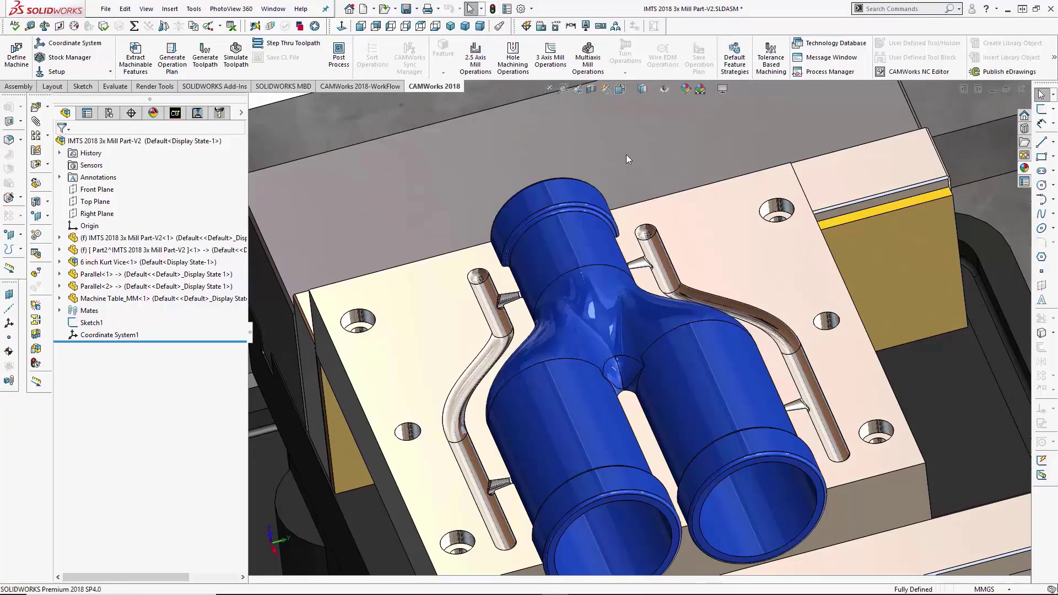
{"action": "scroll", "coordinate": [453, 242], "scroll_direction": "up", "scroll_amount": 3}
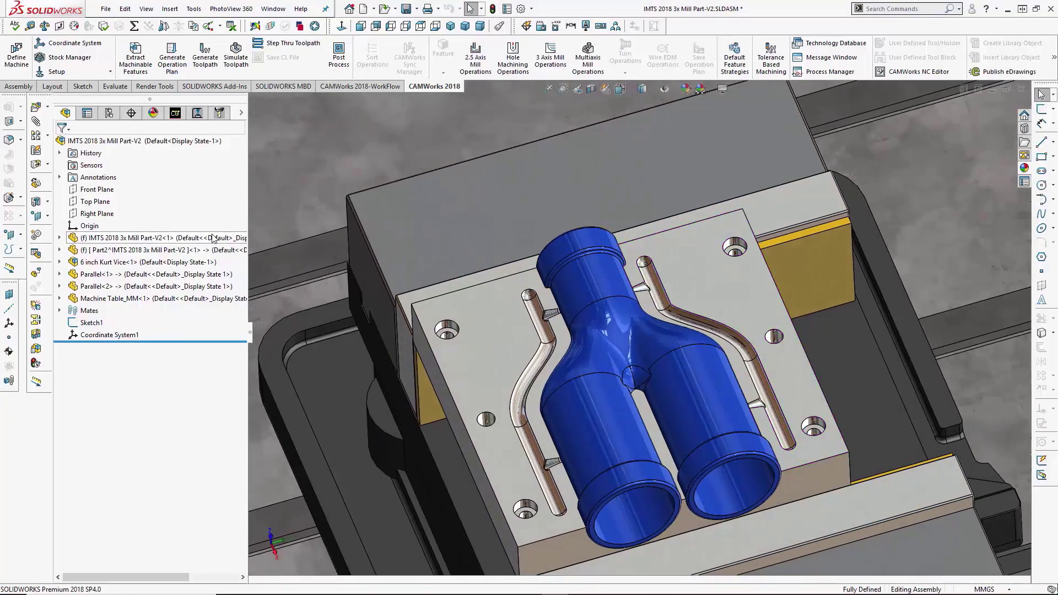
Hide the molded part and rebuild the CAMWorks data from the Feature Tree
{"action": "right_click", "coordinate": [212, 238]}
{"action": "left_click", "coordinate": [280, 203]}
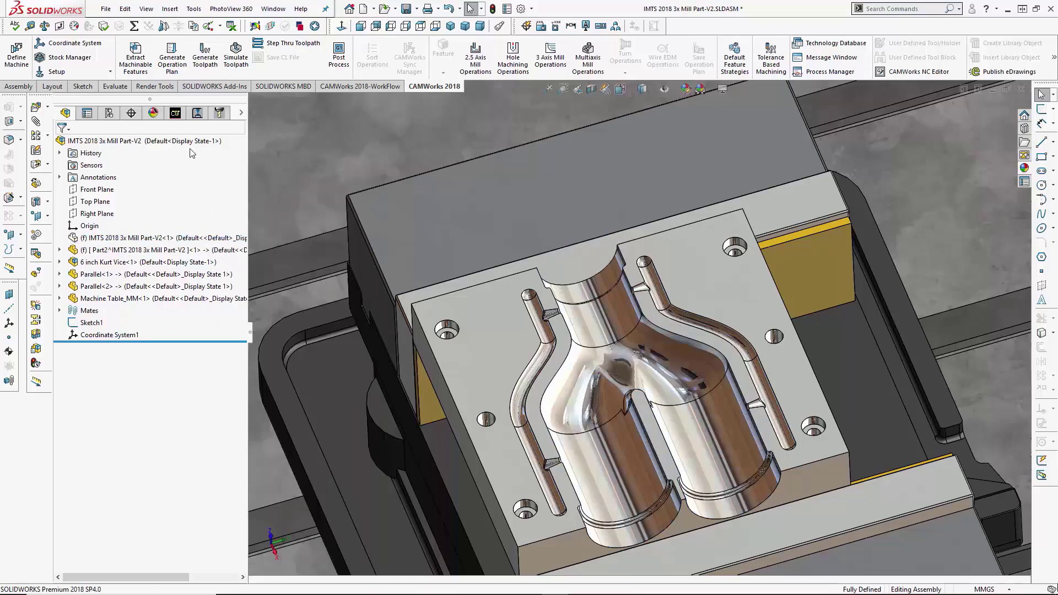
{"action": "left_click", "coordinate": [177, 116]}
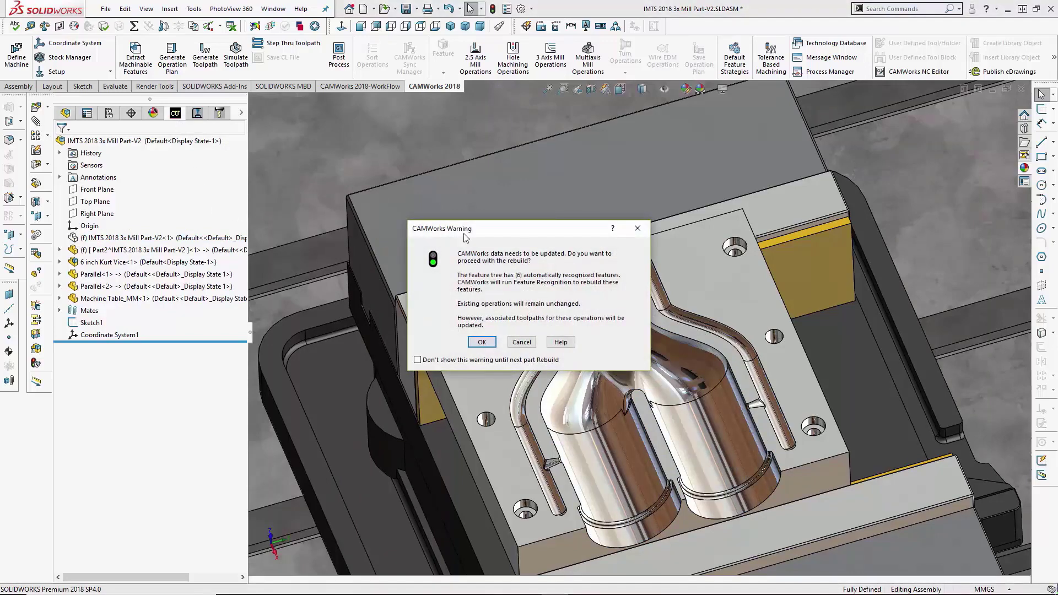
{"action": "left_click", "coordinate": [482, 342]}
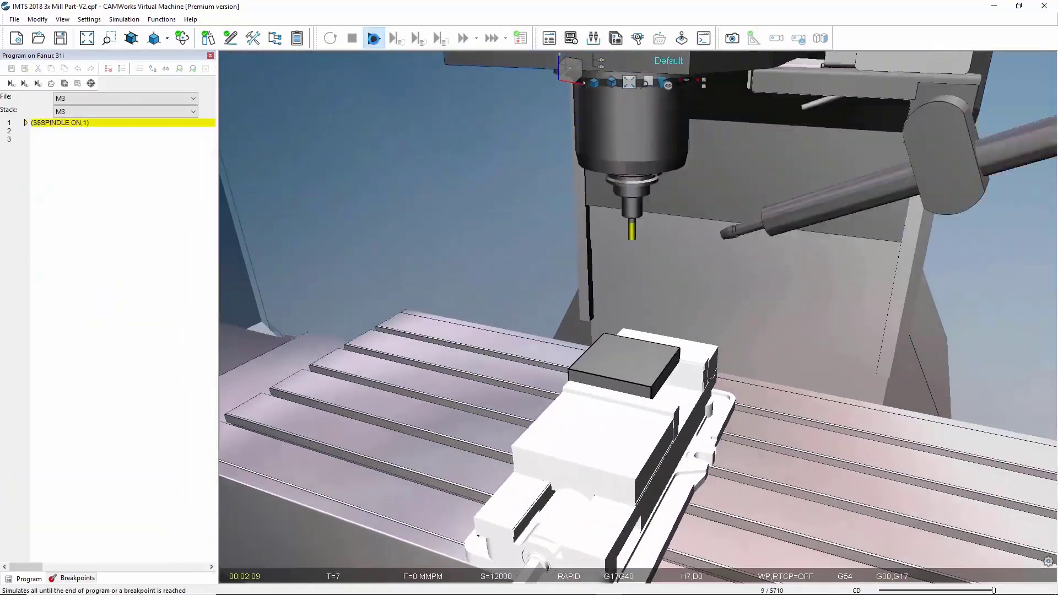
Run the mold's Fanuc G-code program on the CAMWorks Virtual Machine mill
{"action": "left_click", "coordinate": [373, 38]}
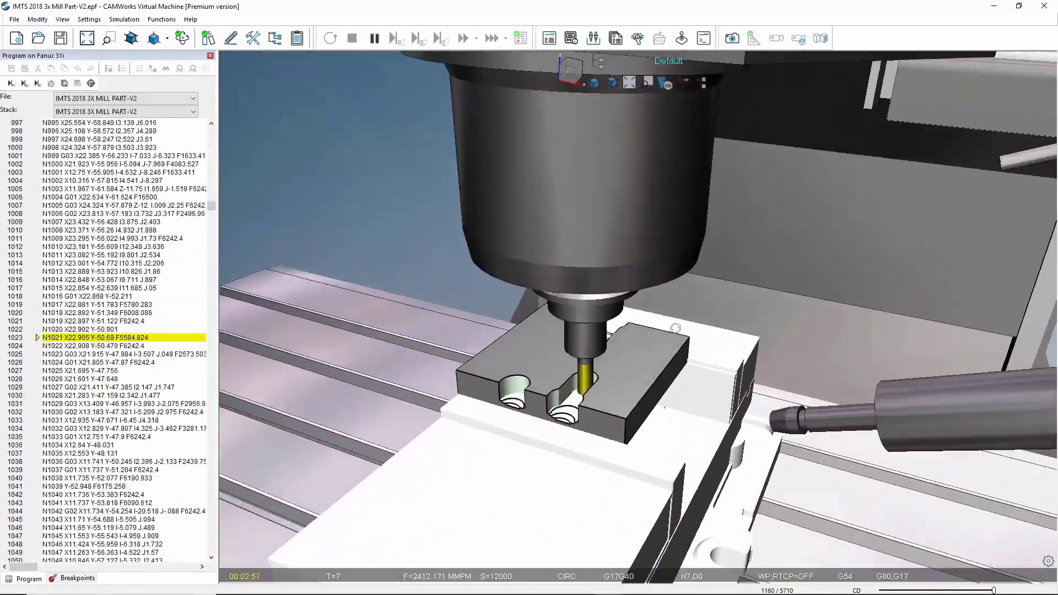